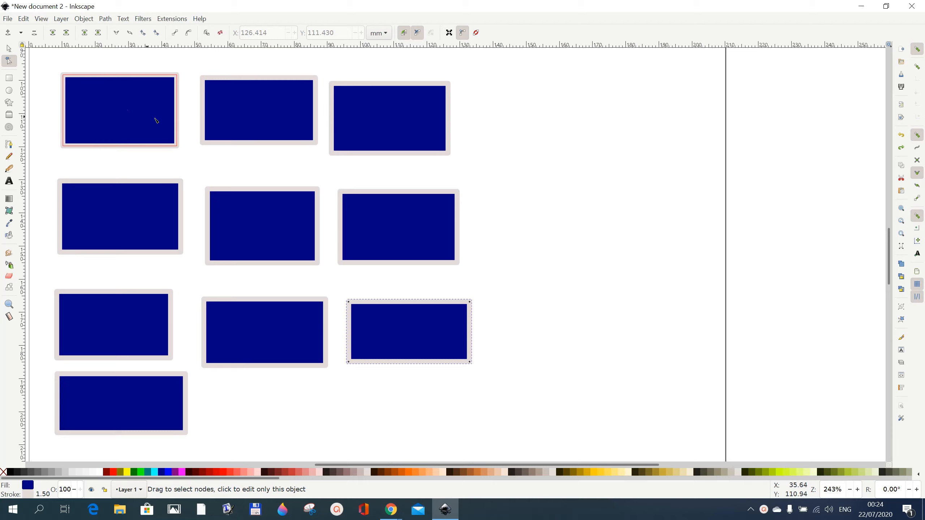
Draw a rectangle about 39 by 21 mm beside the one in the bottom row and convert it to a path
click(9, 79)
drag(216, 390, 345, 454)
click(9, 52)
click(105, 19)
click(115, 32)
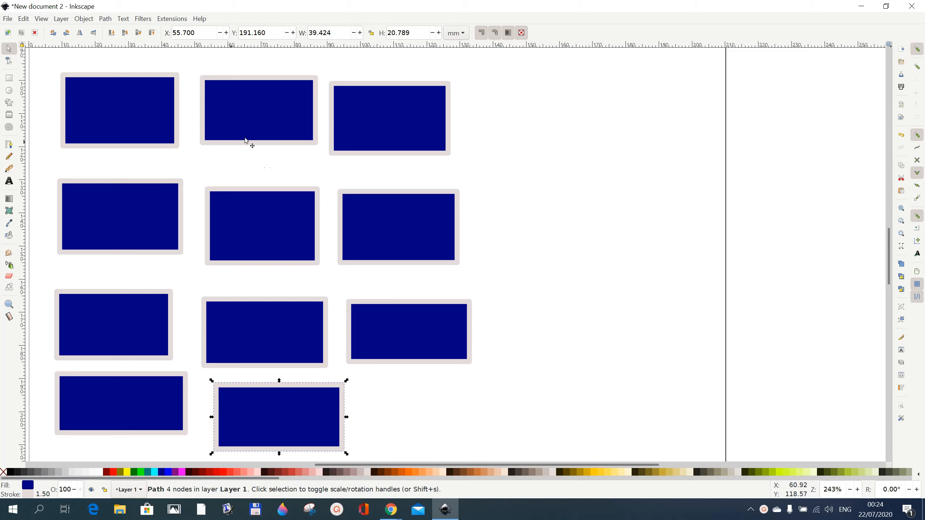
click(402, 430)
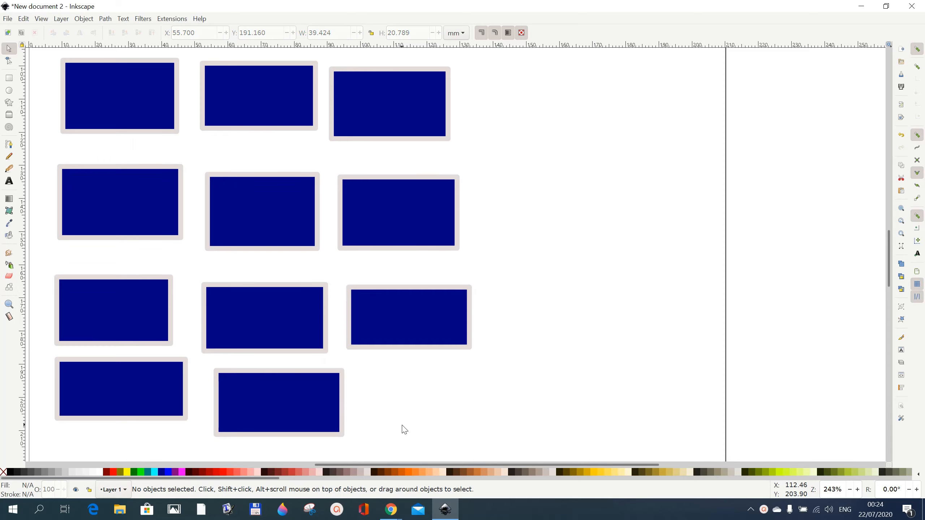
scroll(411, 420, up, 1)
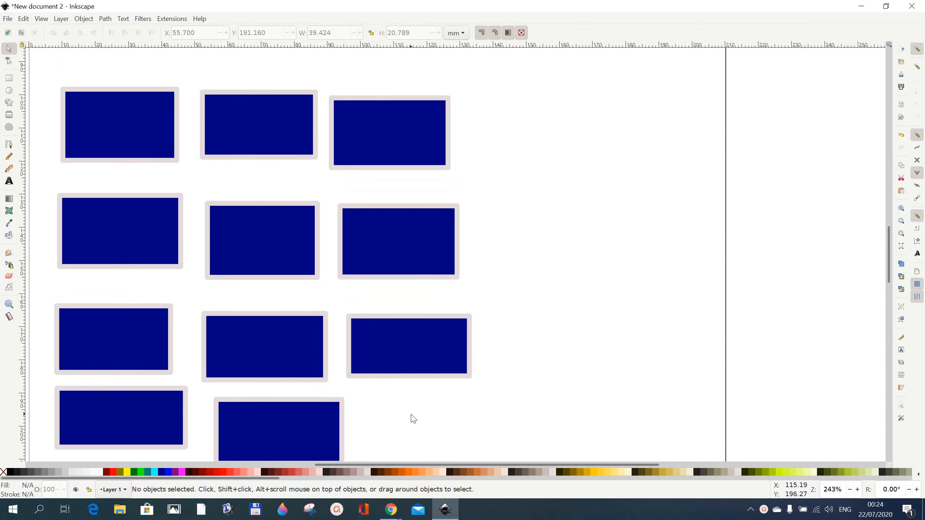
Add the Corners (Fillet/Chamfer) path effect to the first rectangle in the top row
click(123, 130)
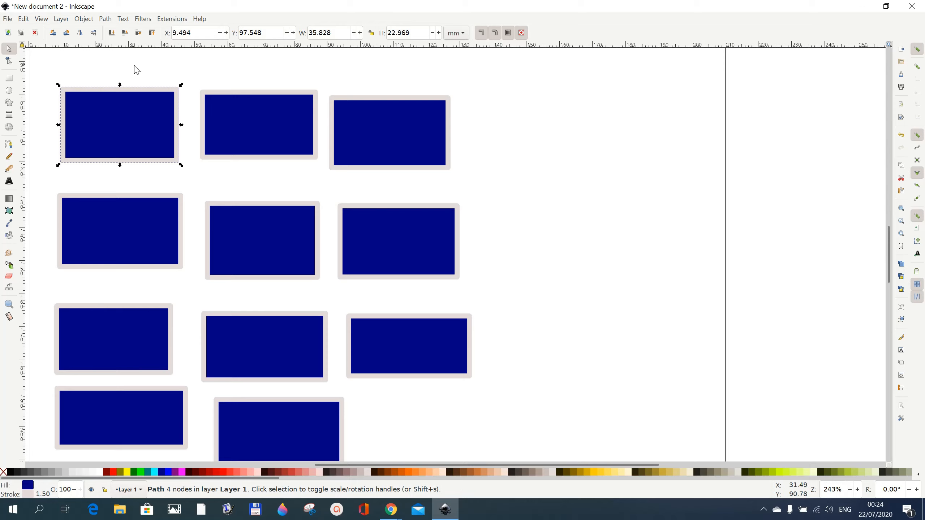
click(106, 19)
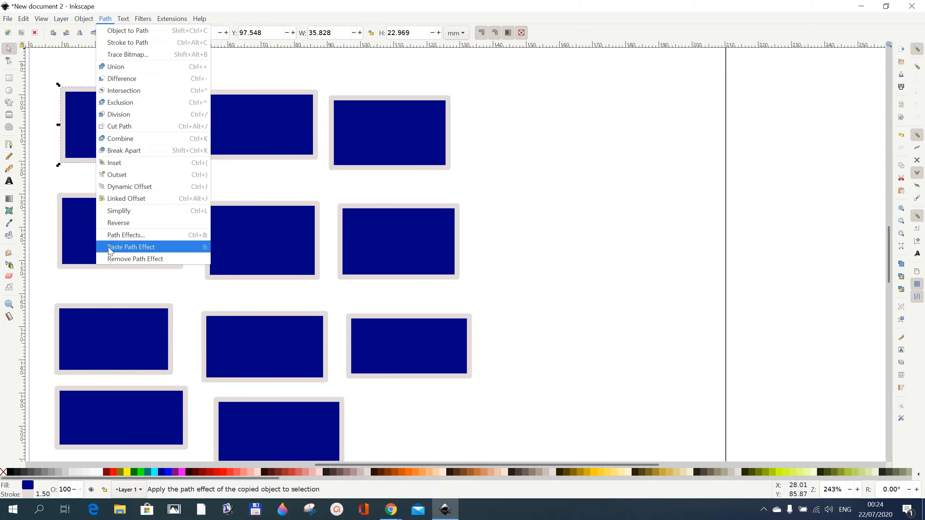
click(116, 235)
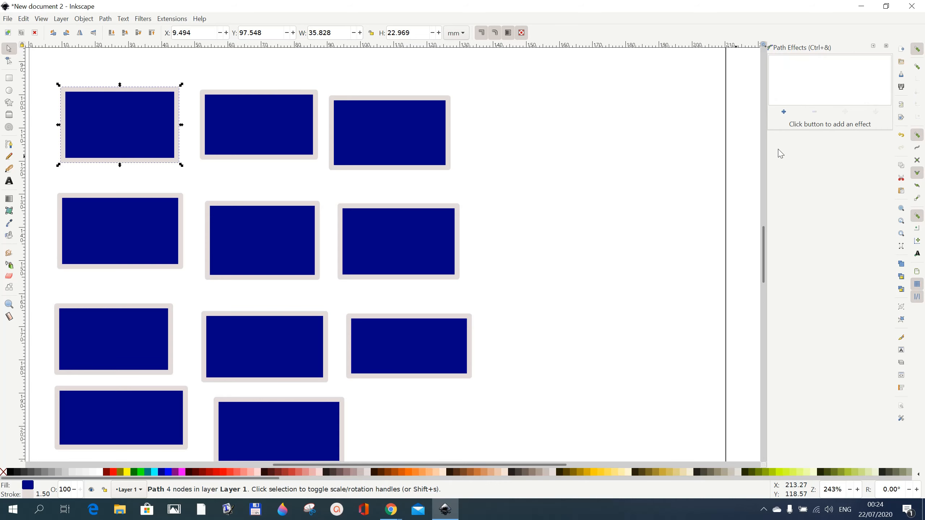
click(784, 113)
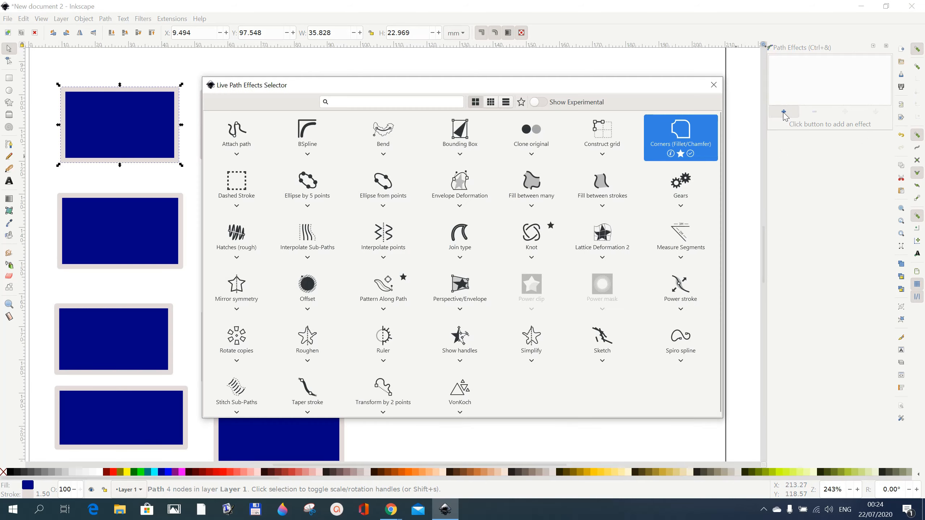
click(660, 154)
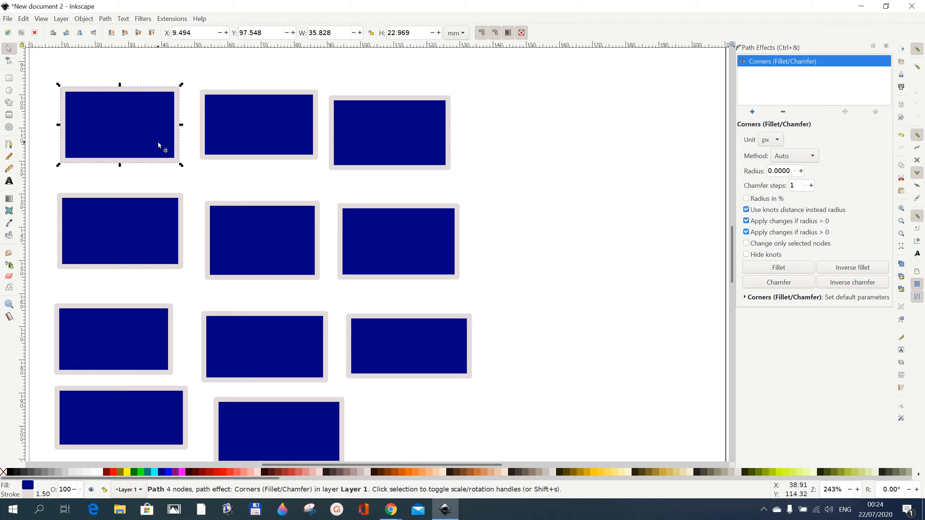
Fillet only the upper-right corner of the first rectangle with a knot distance of 10
click(10, 64)
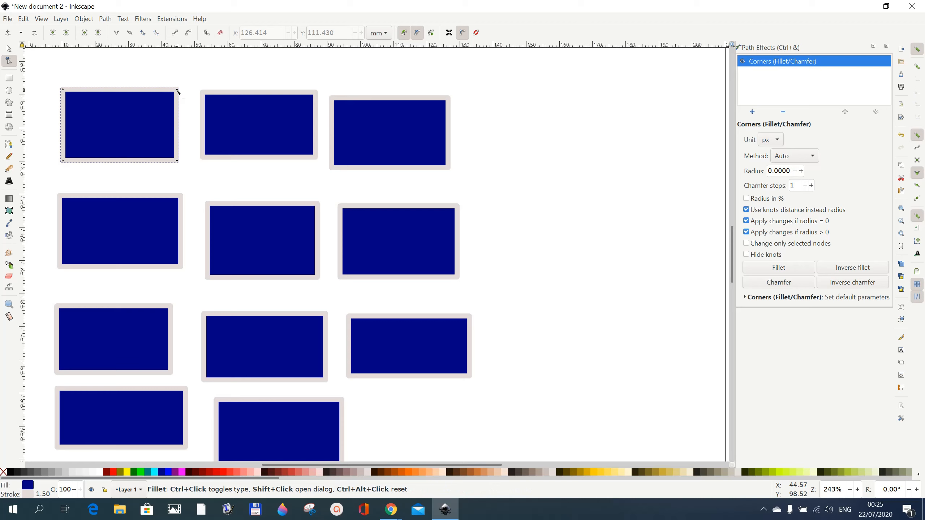
shift+click(179, 92)
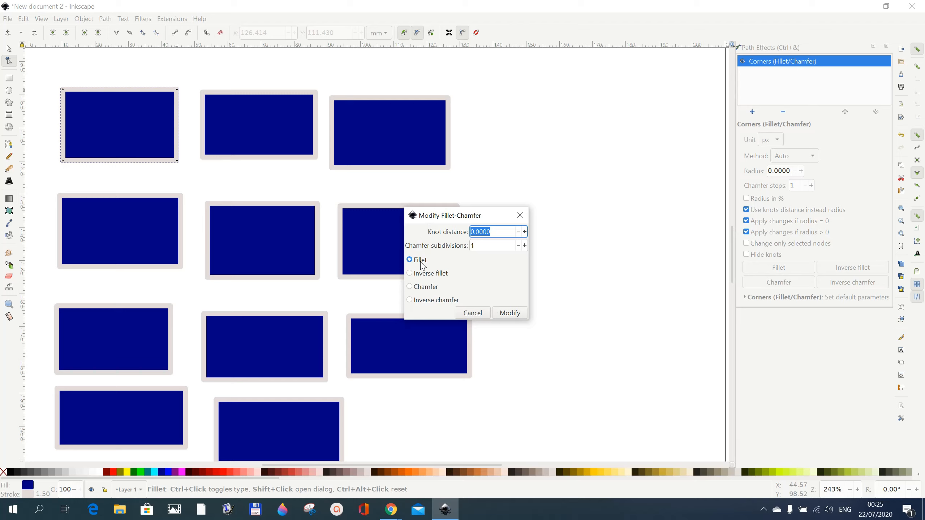
click(472, 232)
text(1)
click(510, 313)
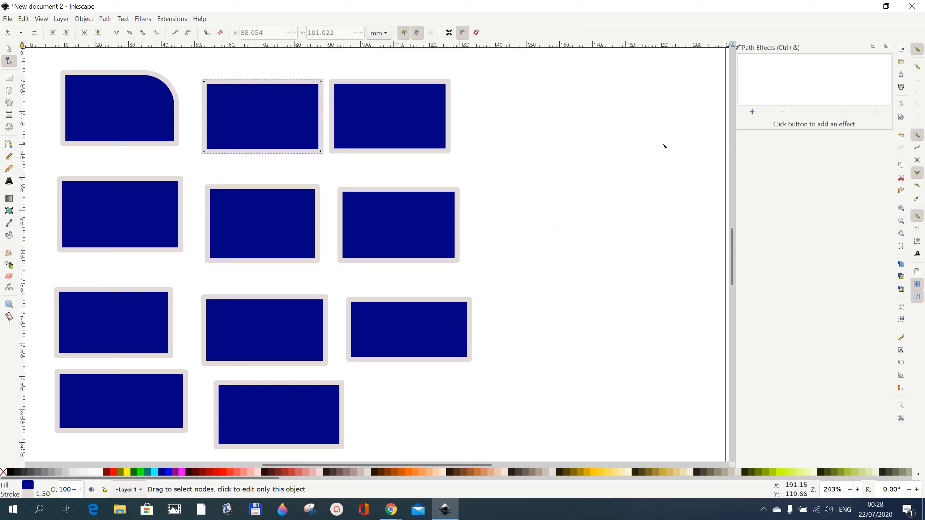
Apply the Corners (Fillet/Chamfer) effect to the second top-row rectangle and chamfer its upper-right corner with a knot distance of 10
click(753, 113)
click(685, 146)
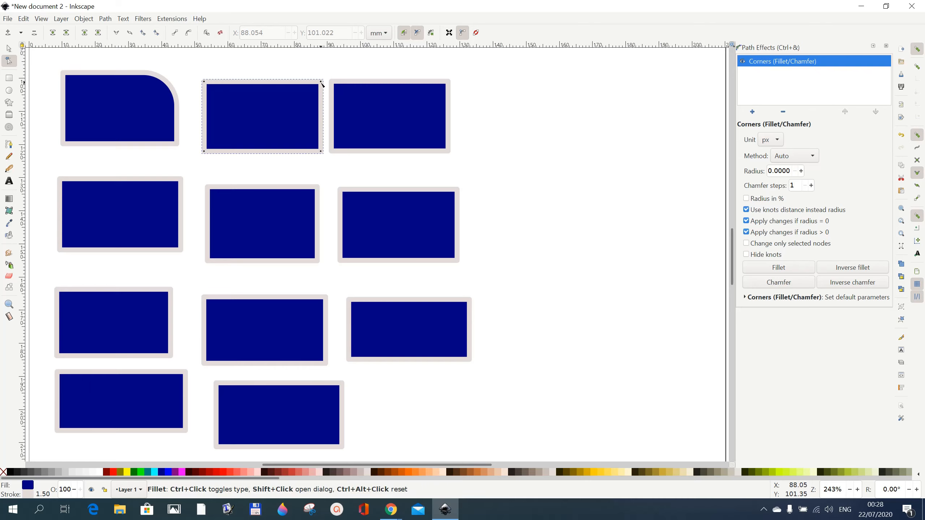
shift+click(322, 83)
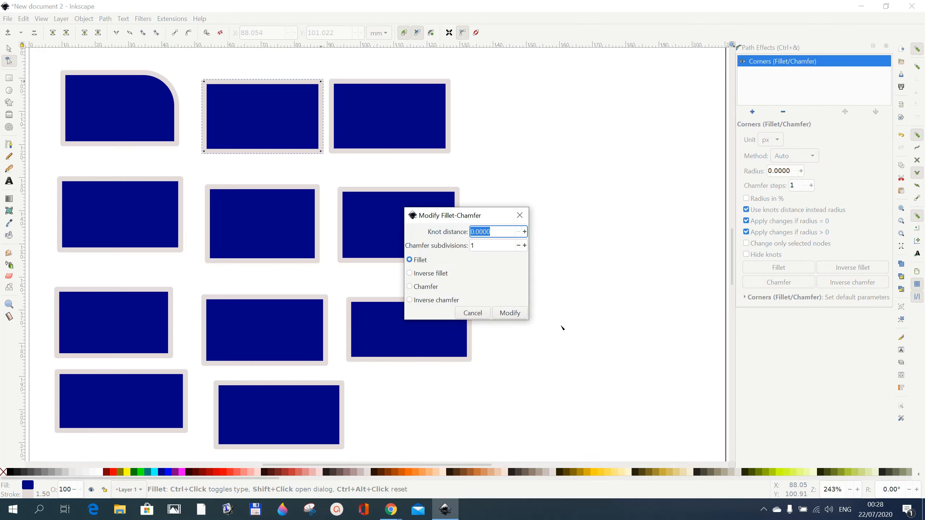
click(410, 287)
click(476, 232)
text(1)
click(509, 314)
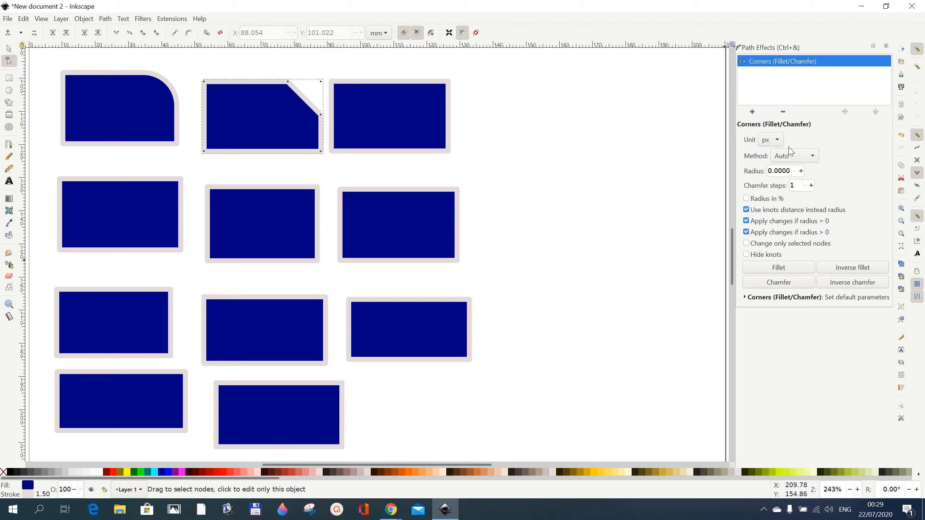
click(779, 142)
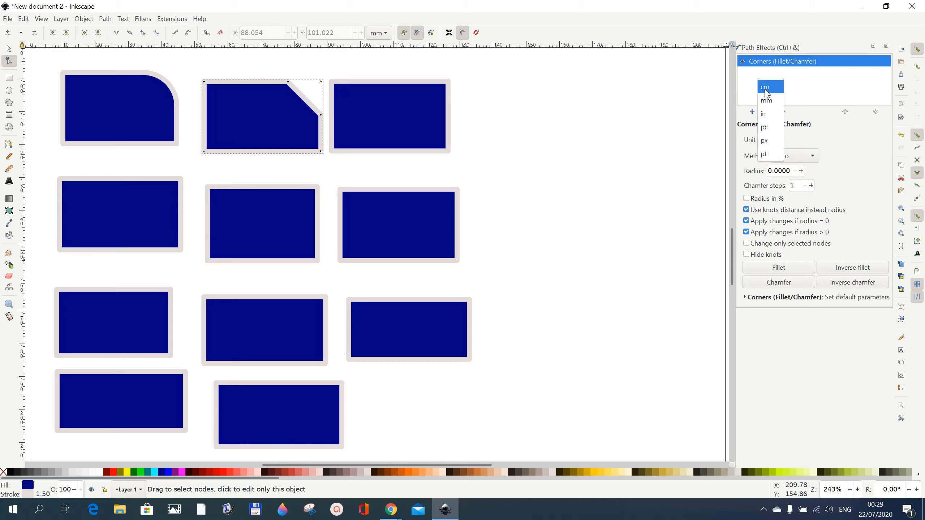
click(777, 144)
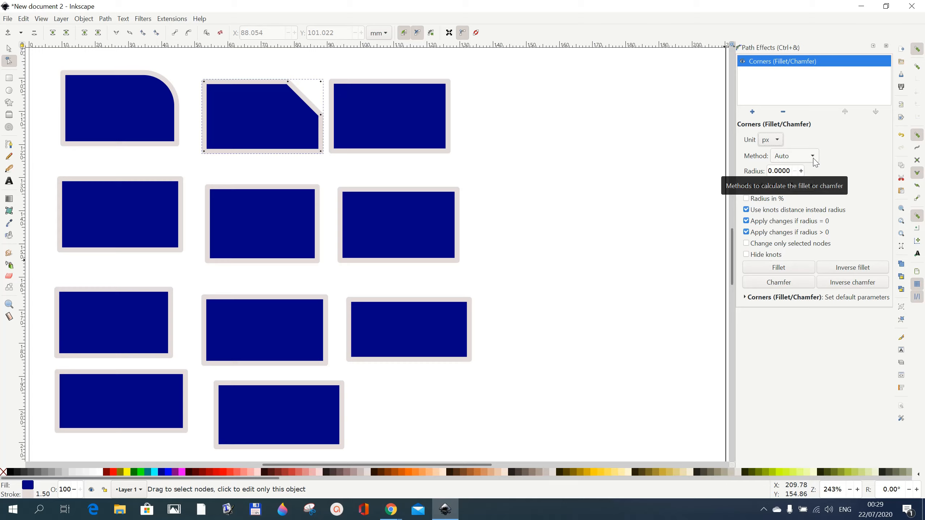
Add the Corners (Fillet/Chamfer) path effect to the third top-row rectangle, keeping the Auto method
click(413, 135)
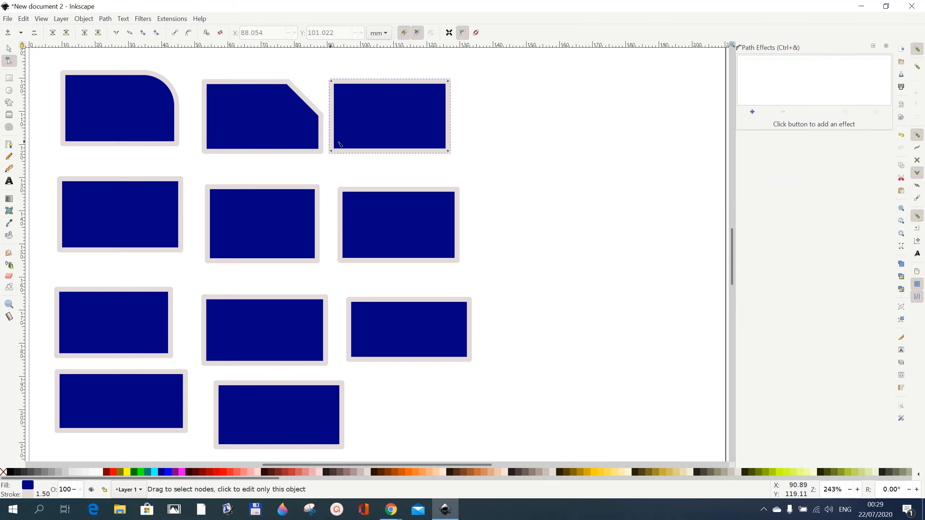
click(752, 112)
click(676, 147)
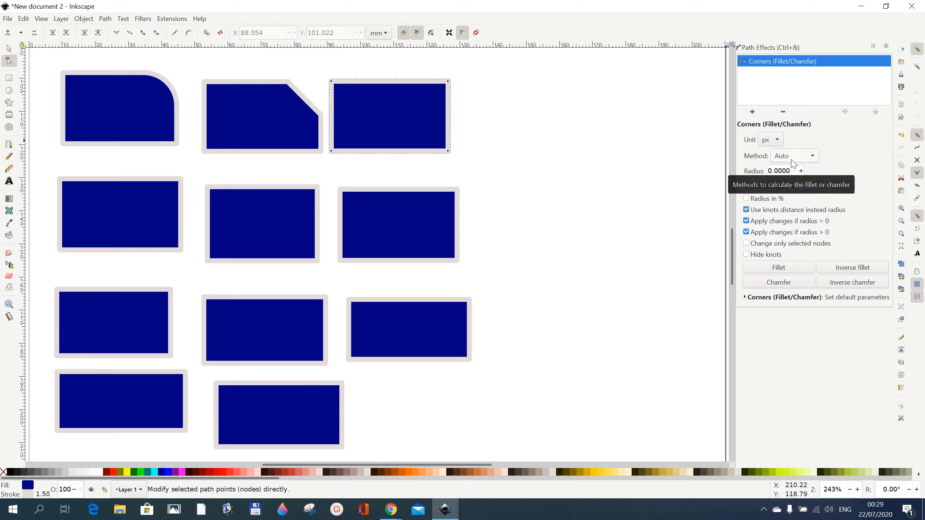
click(815, 160)
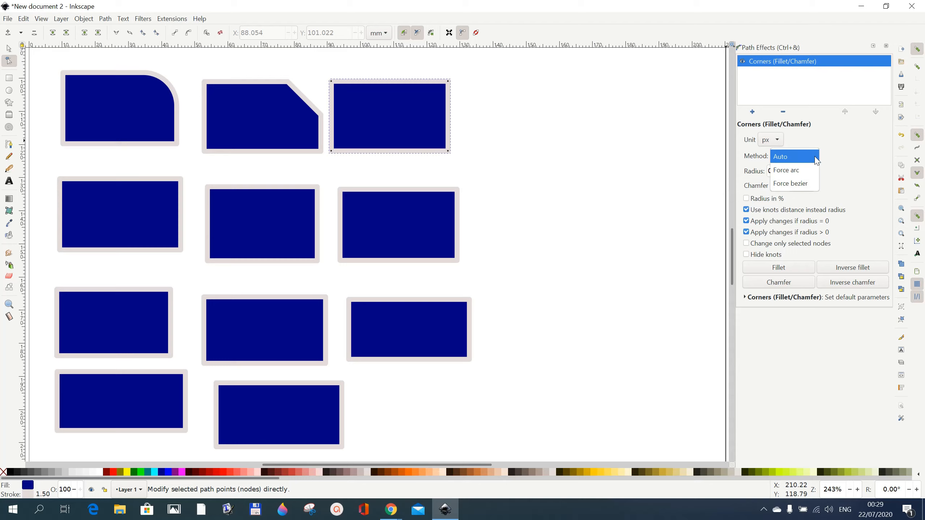
click(816, 160)
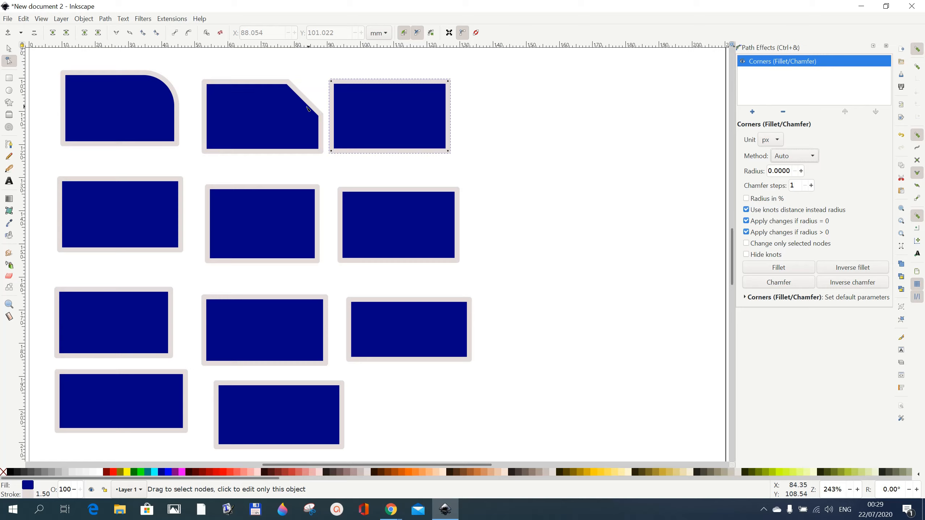
Set the third rectangle's corner radius to 10 px and apply an inverse fillet to all its corners
click(772, 172)
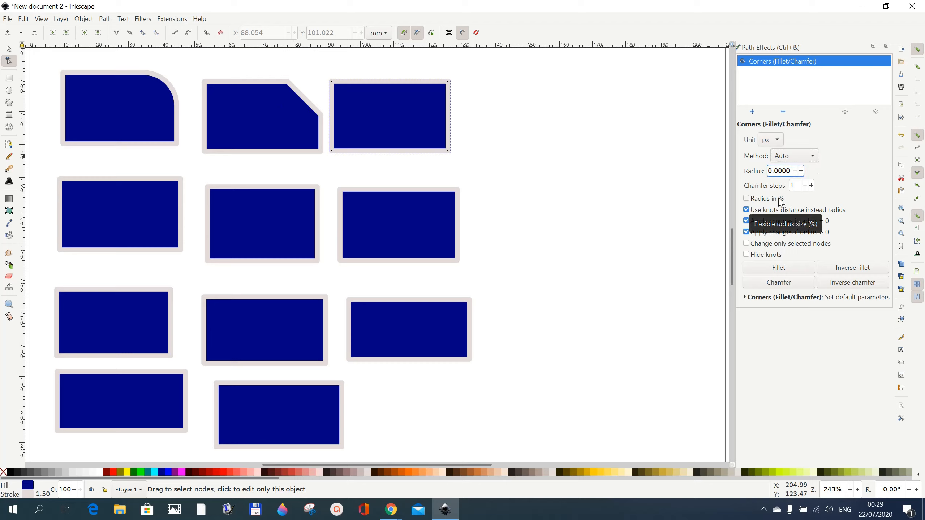
key(BackSpace)
text(10)
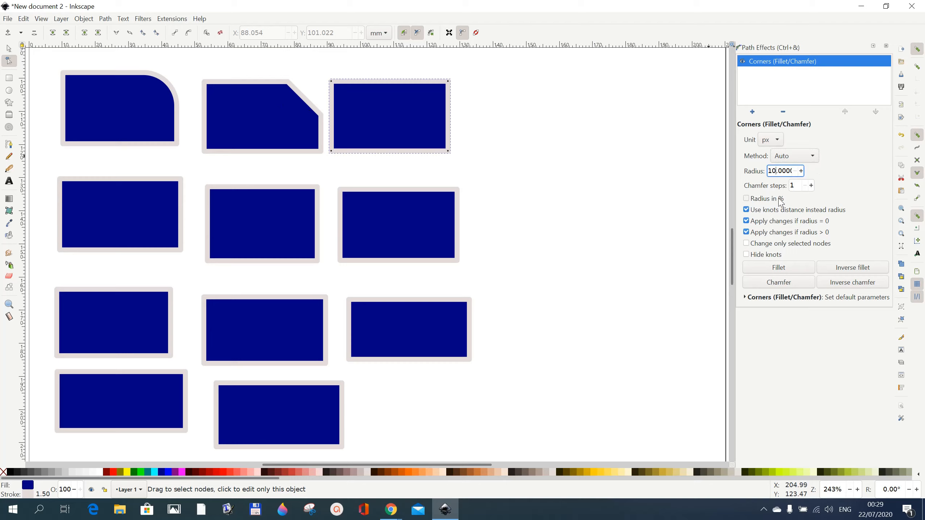
click(846, 273)
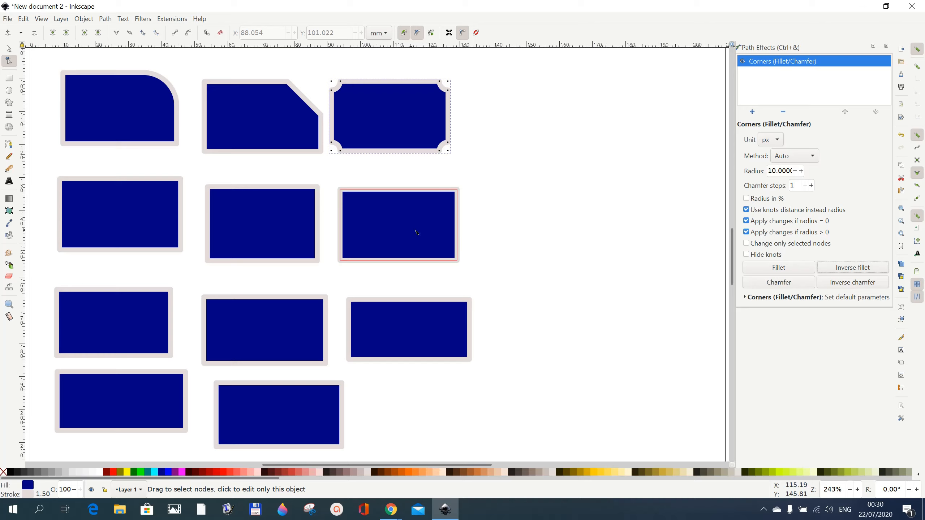
Set the radius of the third rectangle's inverse fillets to 14 px
click(801, 171)
click(801, 171)
click(802, 172)
click(801, 171)
click(801, 171)
click(801, 171)
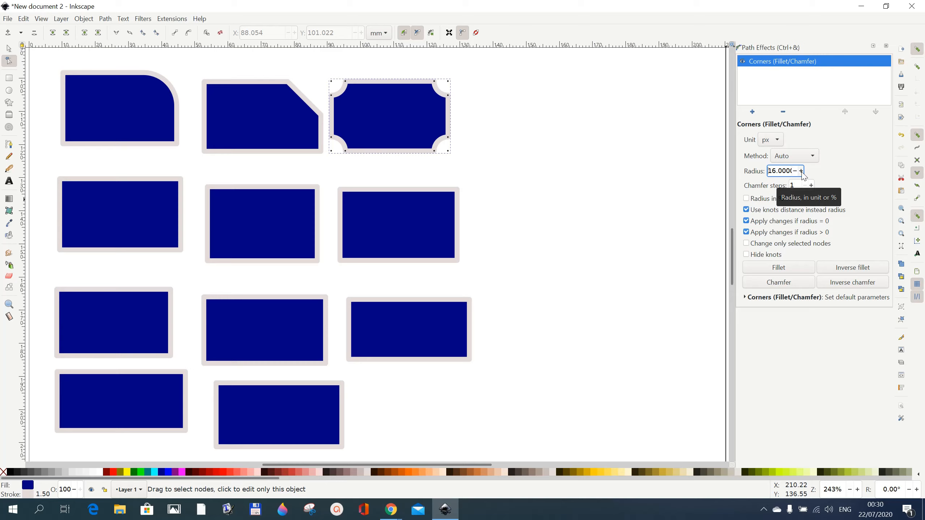
click(795, 171)
click(795, 171)
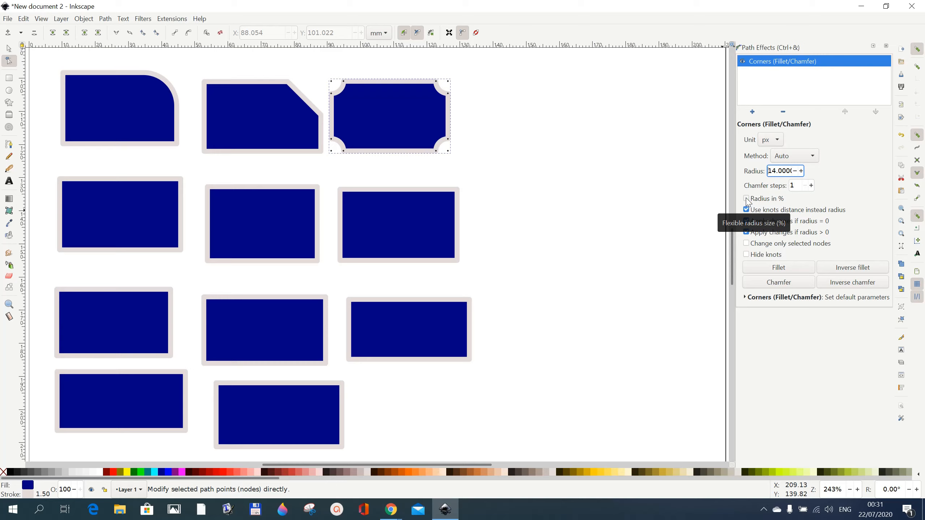
Switch the third rectangle's corner radius to a percentage and set it to 24
click(747, 199)
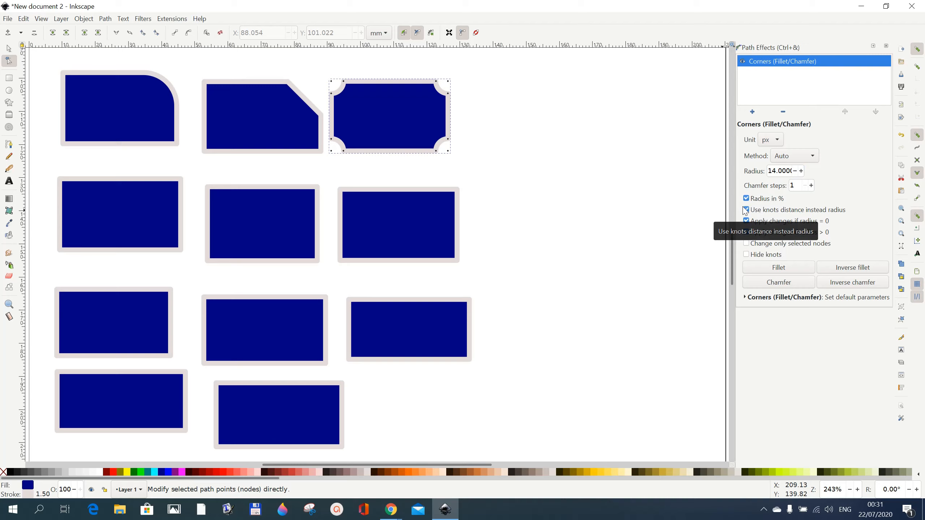
click(802, 171)
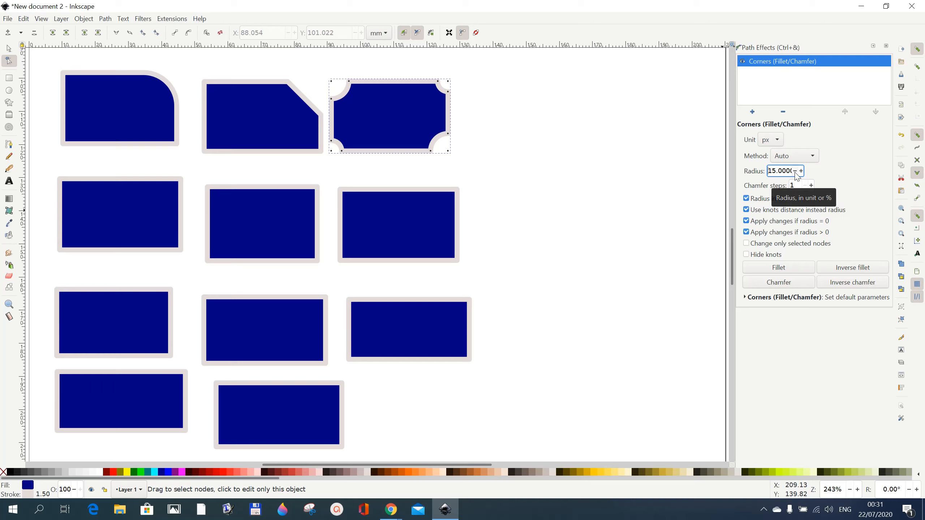
click(802, 171)
click(802, 171)
click(802, 171)
click(801, 171)
click(802, 171)
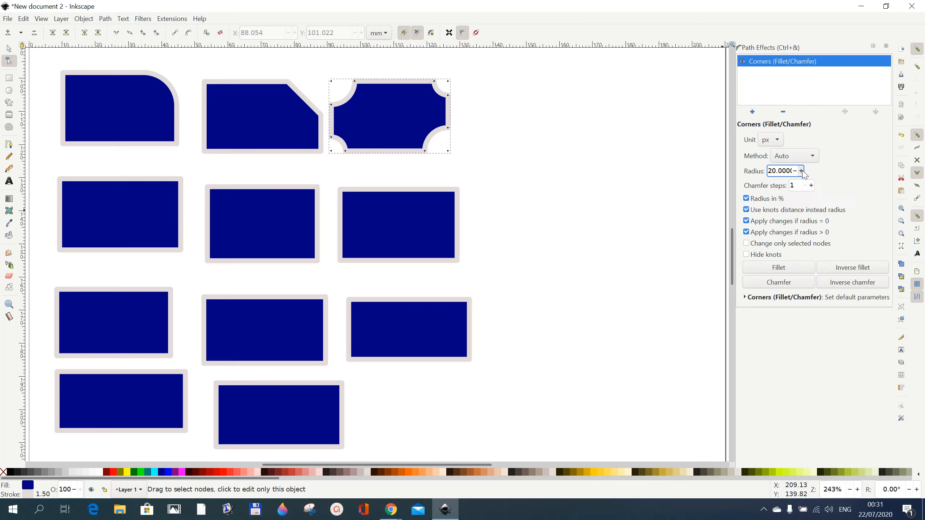
click(802, 171)
click(802, 171)
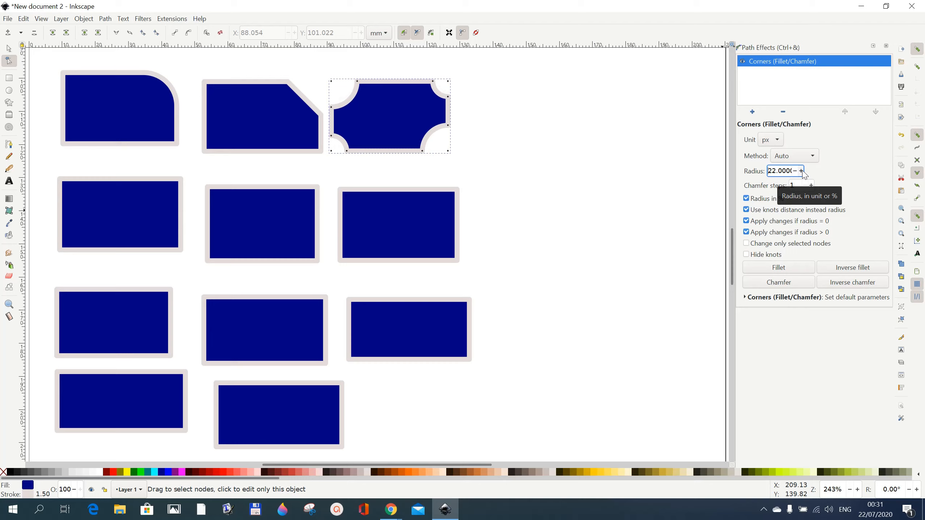
click(802, 171)
click(802, 171)
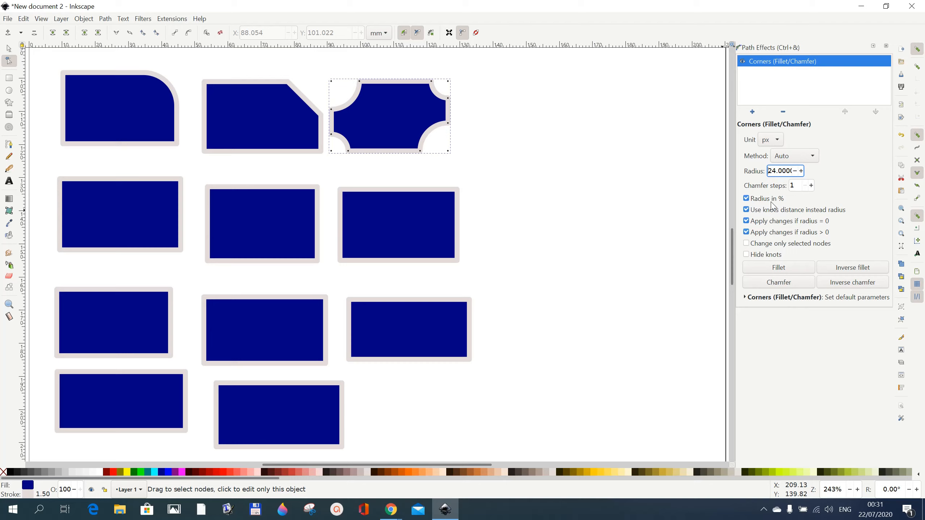
Add the Corners (Fillet/Chamfer) path effect to the third rectangle in the second row
click(407, 233)
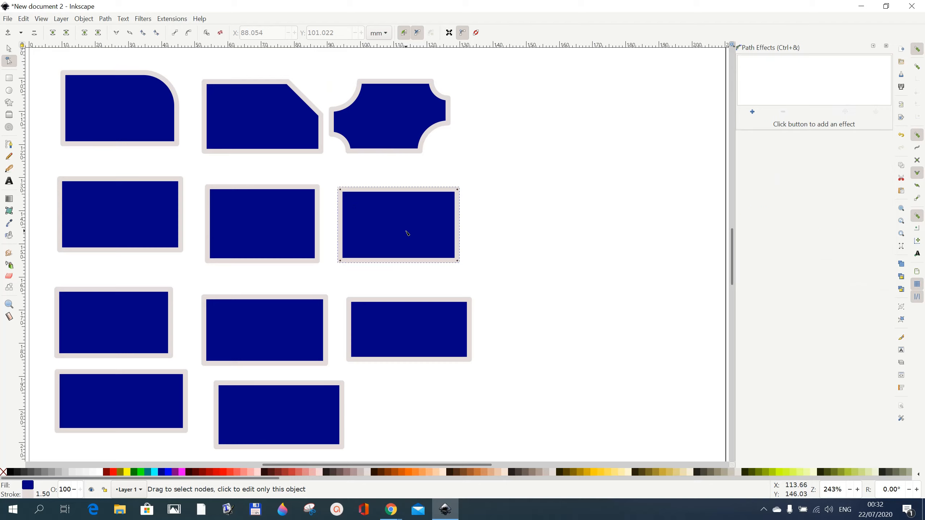
click(752, 111)
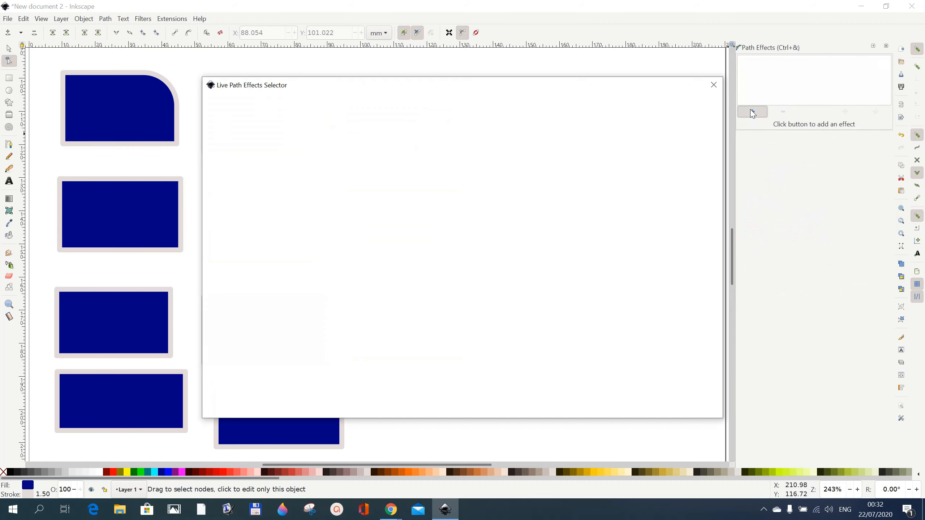
click(713, 149)
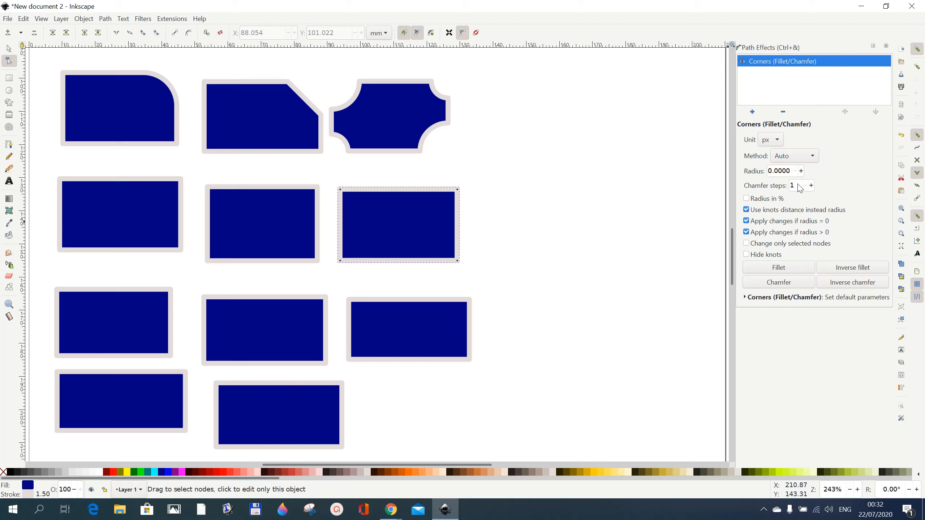
Set the second-row rectangle's corner radius to 24 px and turn all its corners into inverse fillets
click(801, 171)
click(801, 171)
click(800, 171)
click(801, 171)
click(801, 171)
click(801, 171)
click(801, 171)
click(802, 172)
click(801, 171)
click(801, 171)
click(801, 171)
click(801, 172)
click(801, 171)
click(801, 171)
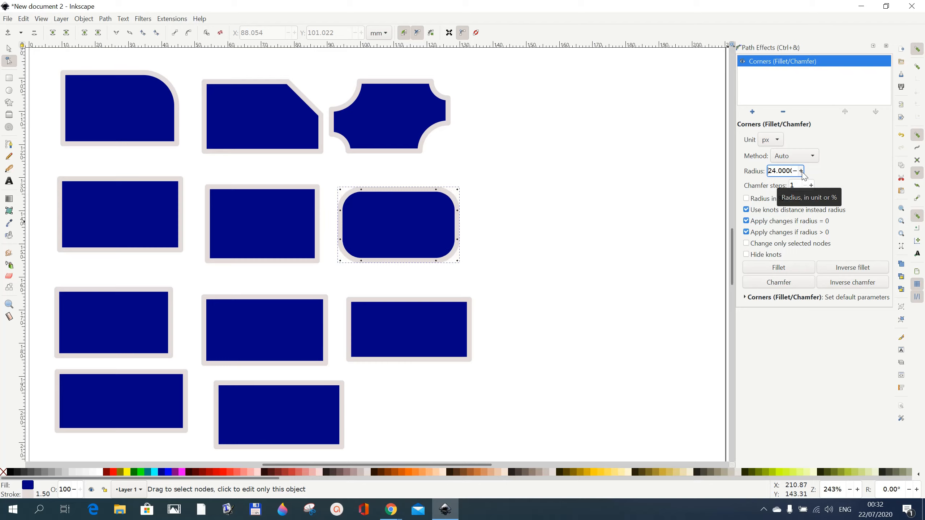
click(853, 271)
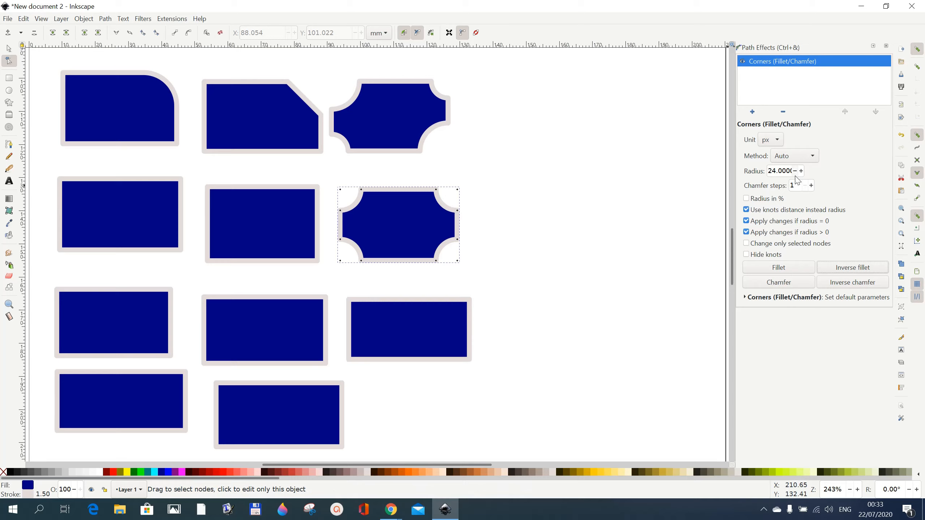
Raise the corner radius of the third rectangle in the third row to 24 px
click(408, 330)
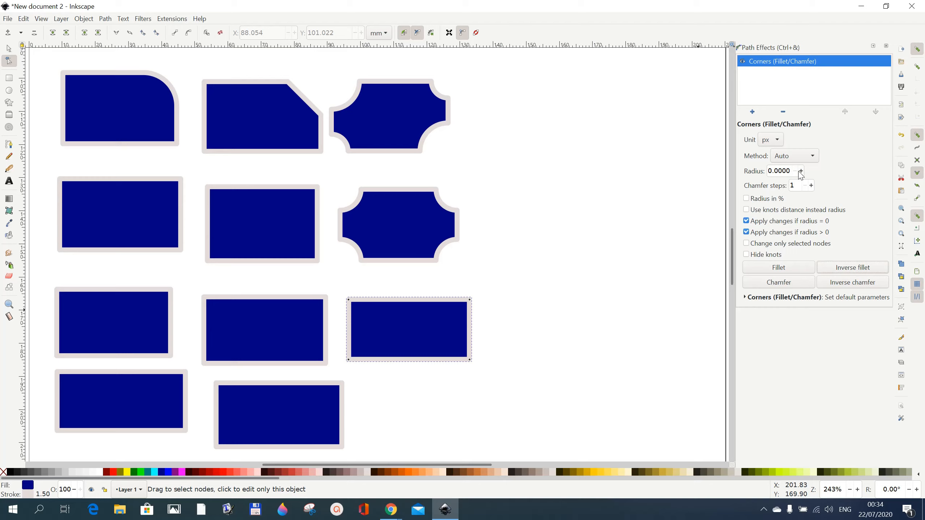
click(771, 172)
key(BackSpace)
text(4)
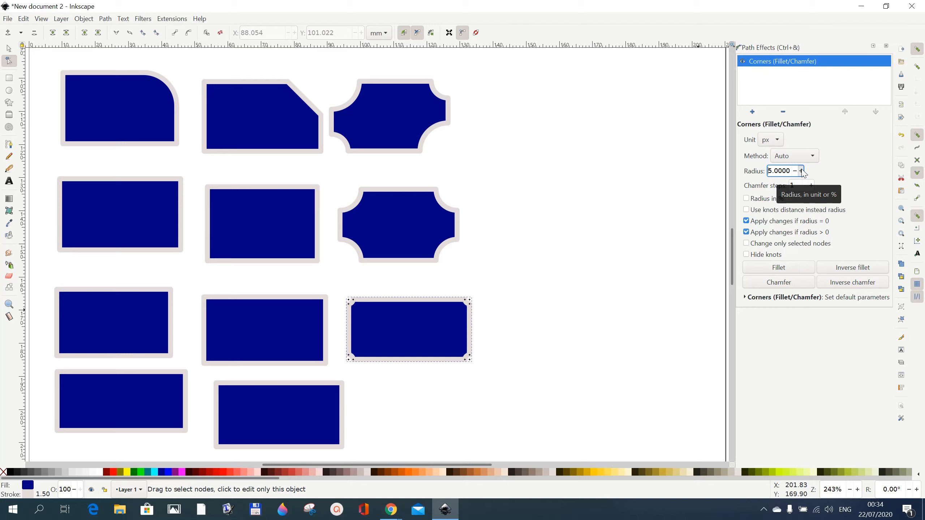
click(801, 171)
click(802, 171)
click(802, 171)
click(801, 171)
click(802, 171)
click(801, 171)
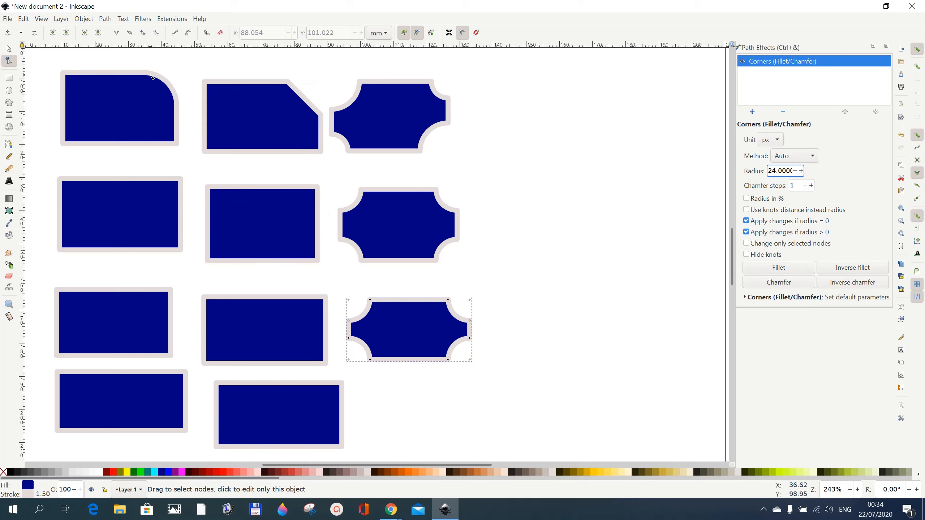
click(752, 223)
click(747, 222)
Add the Corners (Fillet/Chamfer) path effect to the middle rectangle in the third row and set its radius to 24 px
click(259, 351)
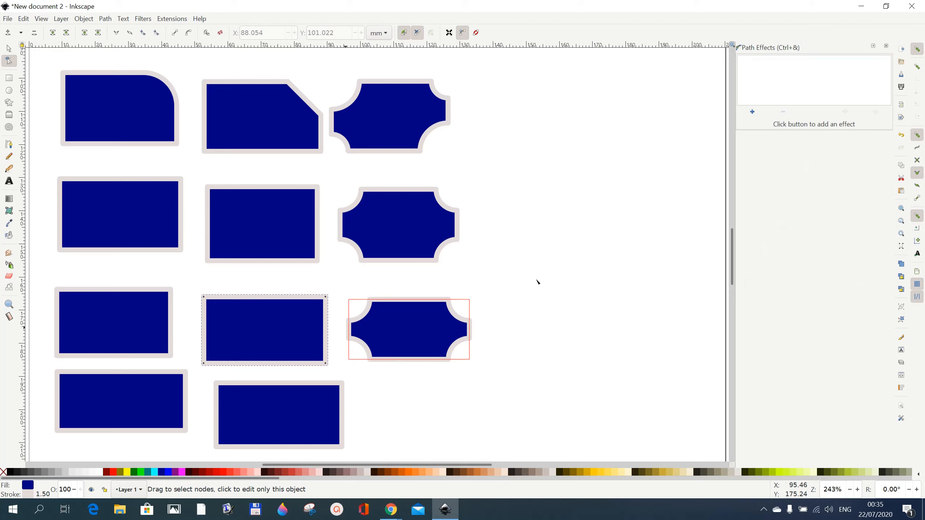
click(752, 112)
click(462, 204)
click(773, 172)
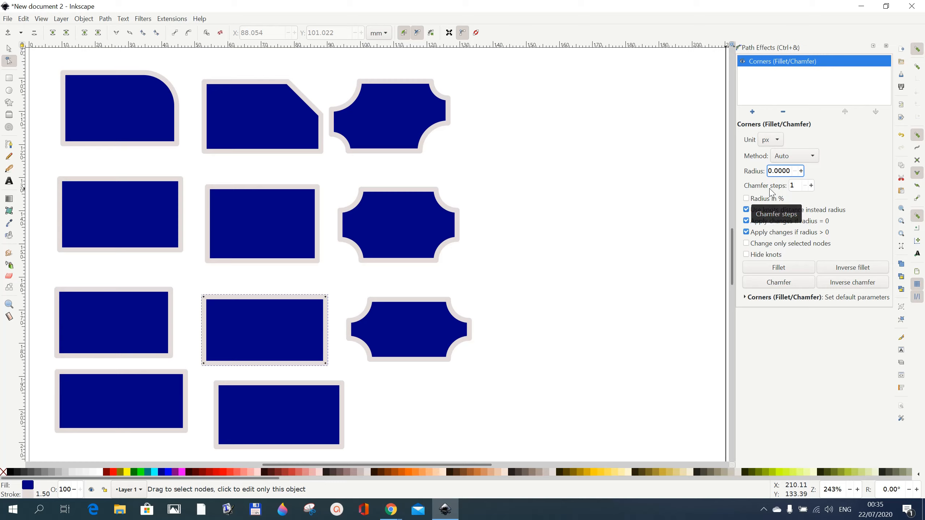
key(BackSpace)
text(2)
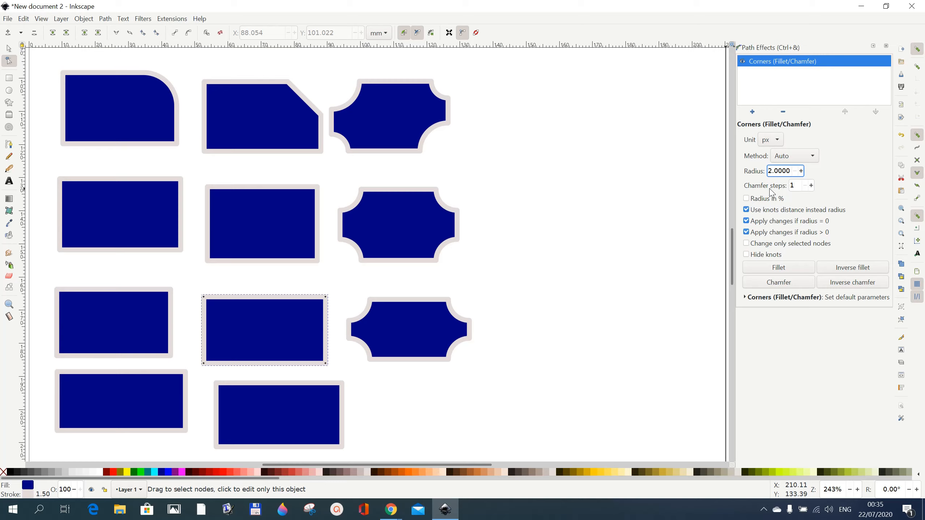
text(4)
key(Return)
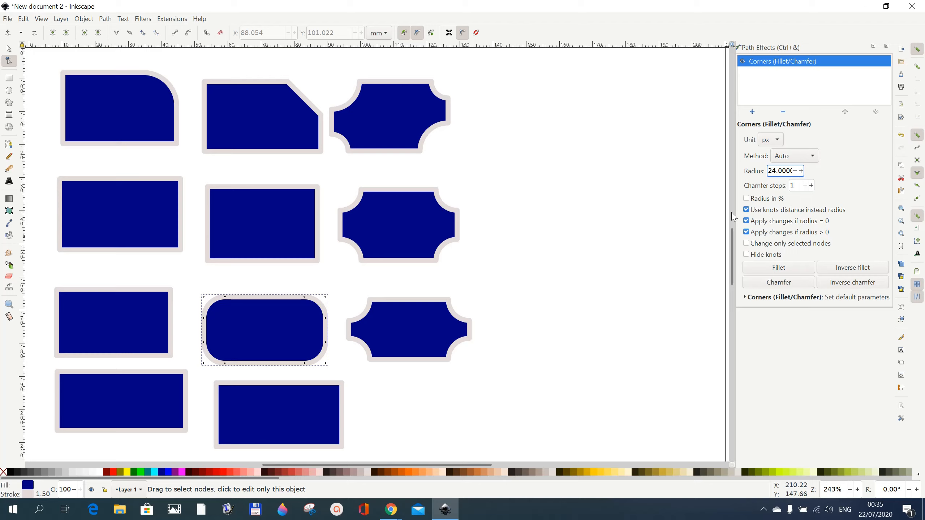
Set the middle rectangle's corner radius to 0 and disable applying changes if radius = 0
click(776, 171)
key(BackSpace)
key(BackSpace)
text(0)
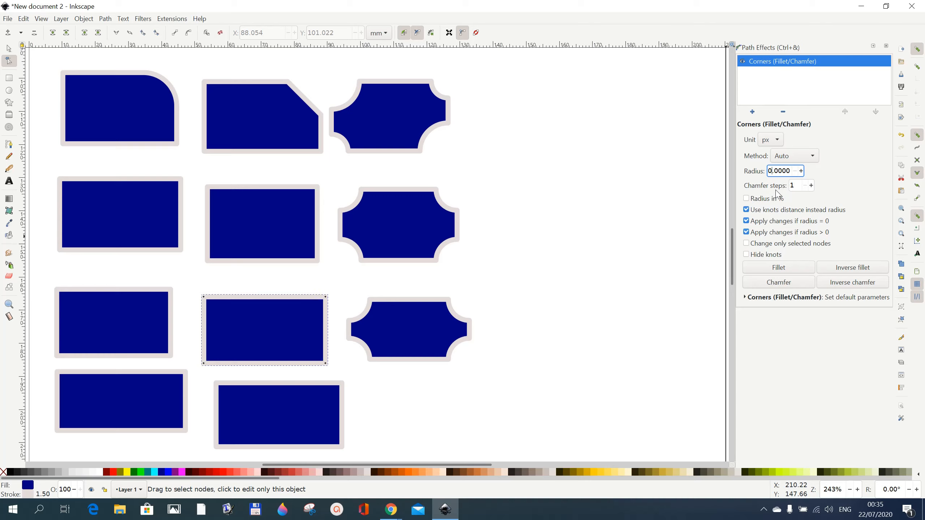
click(746, 221)
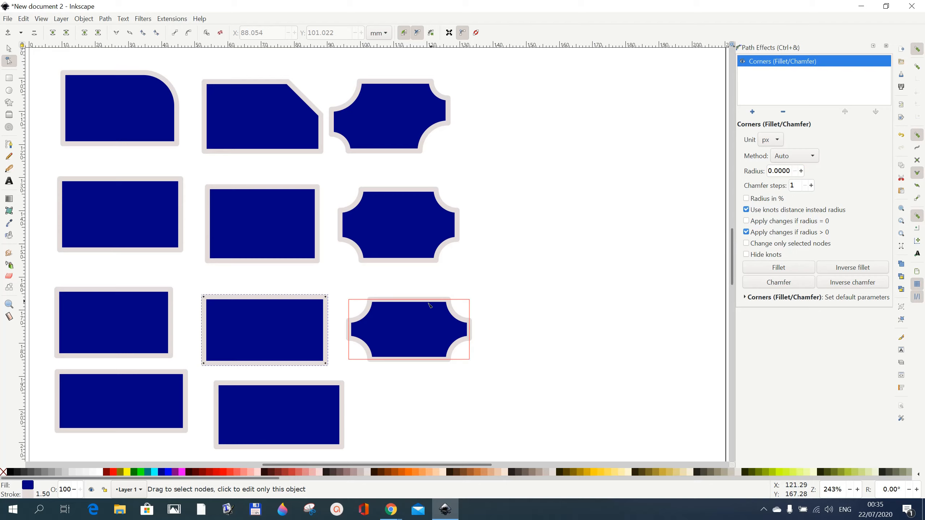
Try to round the middle rectangle's corners with radii of 24 and 22 px while changes at radius 0 are disabled
click(772, 172)
key(BackSpace)
text(2)
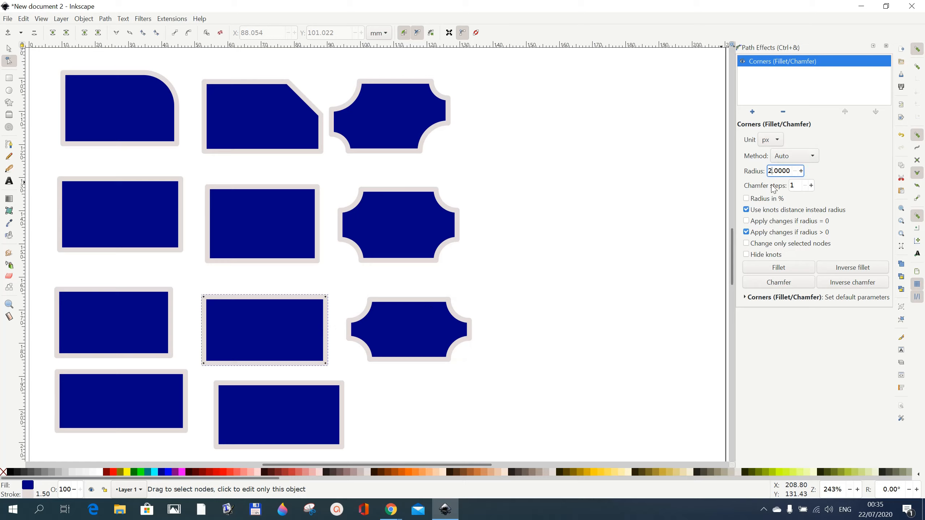
text(4)
click(802, 171)
click(795, 171)
click(795, 171)
click(795, 170)
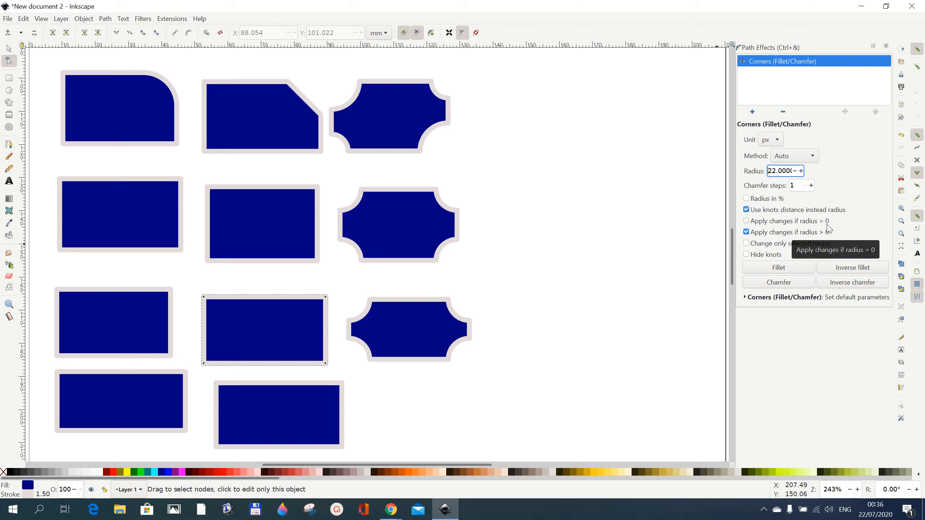
Re-enable applying changes if radius = 0 and raise the middle rectangle's corner radius to 24 px
click(746, 222)
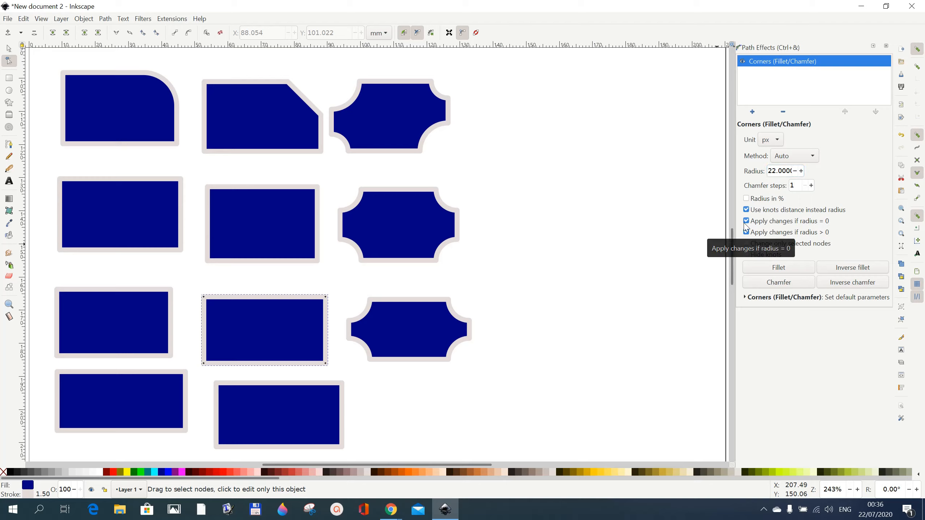
click(801, 171)
click(801, 171)
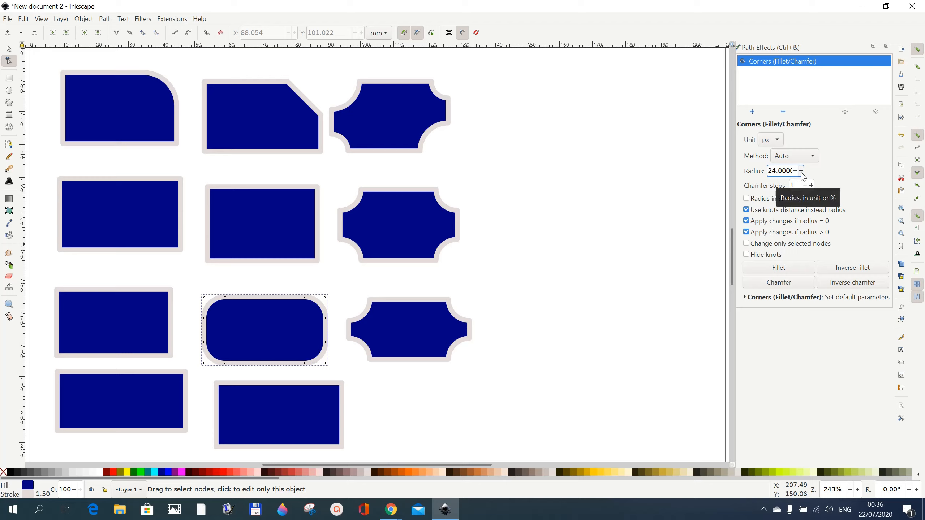
Increase the middle rectangle's corner radius to 26 px and turn its corners into chamfers with 2 steps
click(801, 171)
click(801, 171)
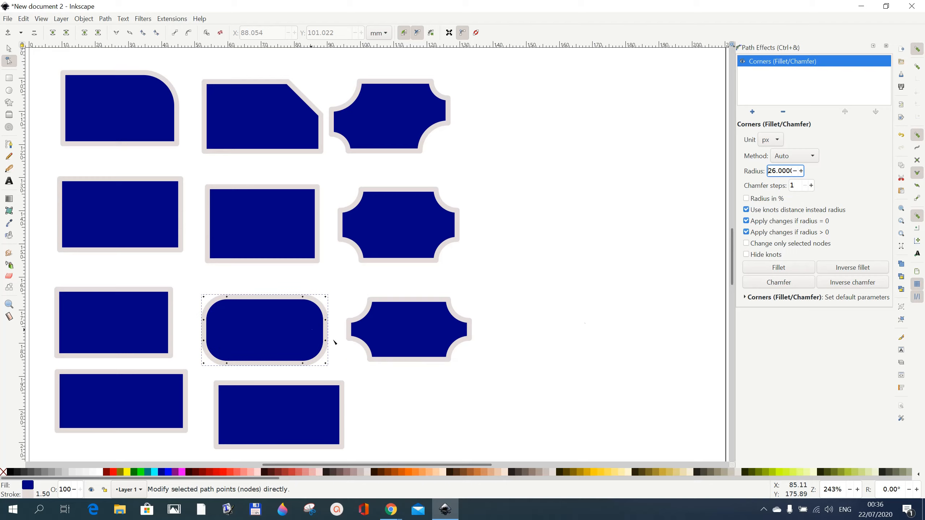
click(783, 284)
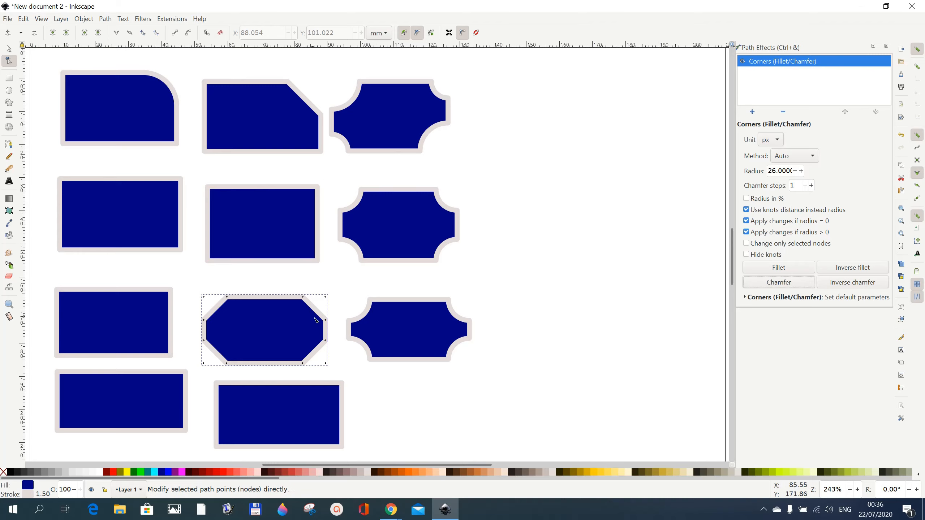
click(812, 186)
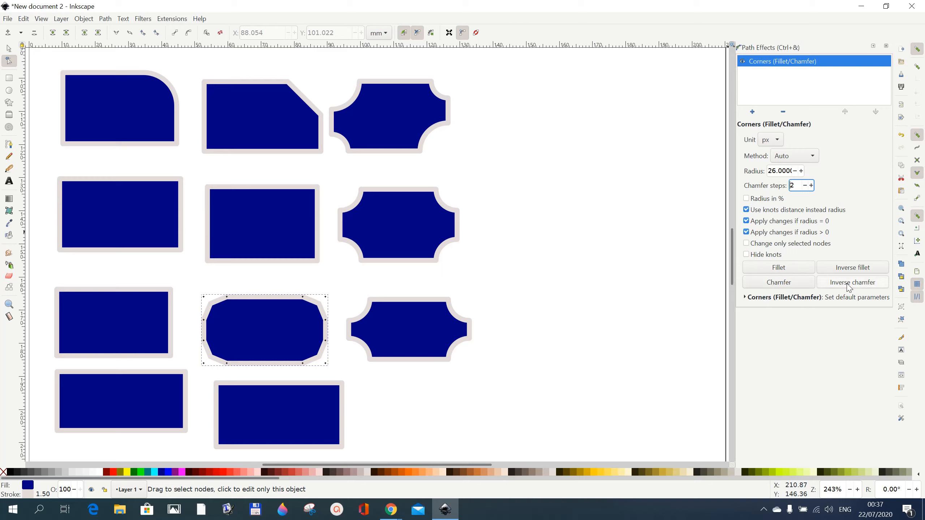
Add the Corners (Fillet/Chamfer) path effect to the second rectangle in the fourth row
click(305, 426)
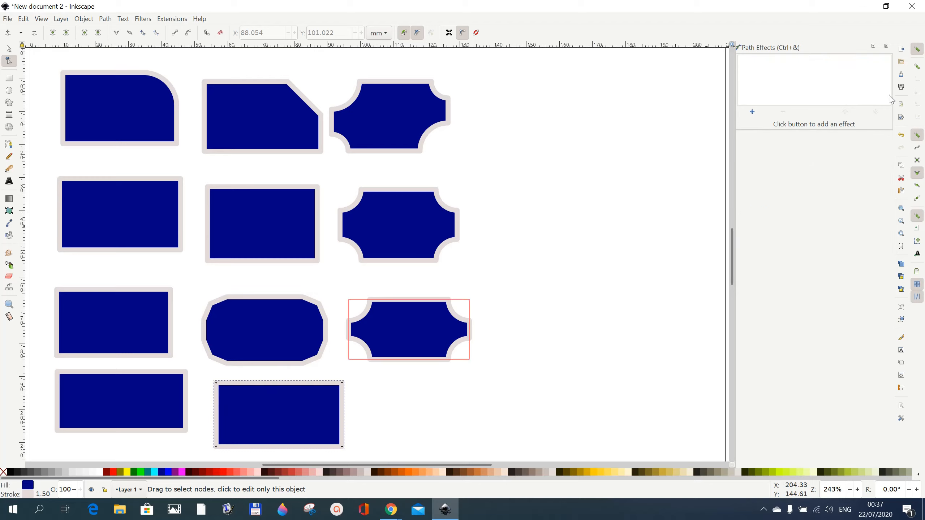
click(752, 112)
click(693, 149)
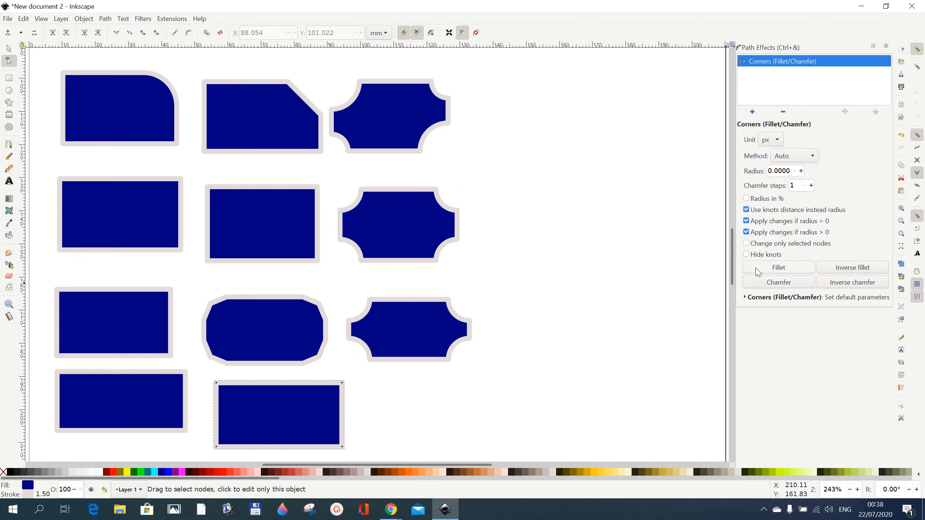
Set the fourth-row rectangle's corner method to Force arc and its radius to 24 px
click(812, 160)
click(799, 174)
click(772, 171)
key(BackSpace)
click(801, 171)
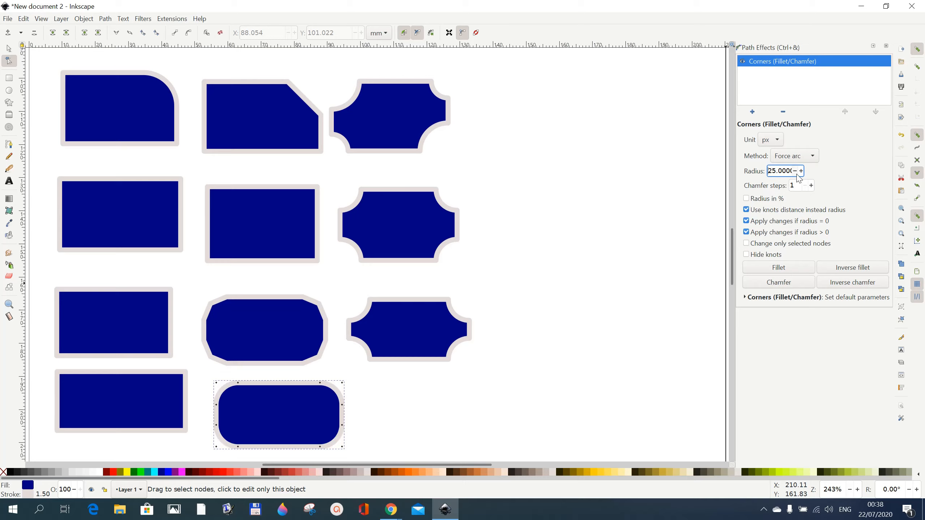
click(796, 172)
Switch the fourth-row rectangle's corner method back to Auto and then to Force bezier
click(813, 157)
click(790, 151)
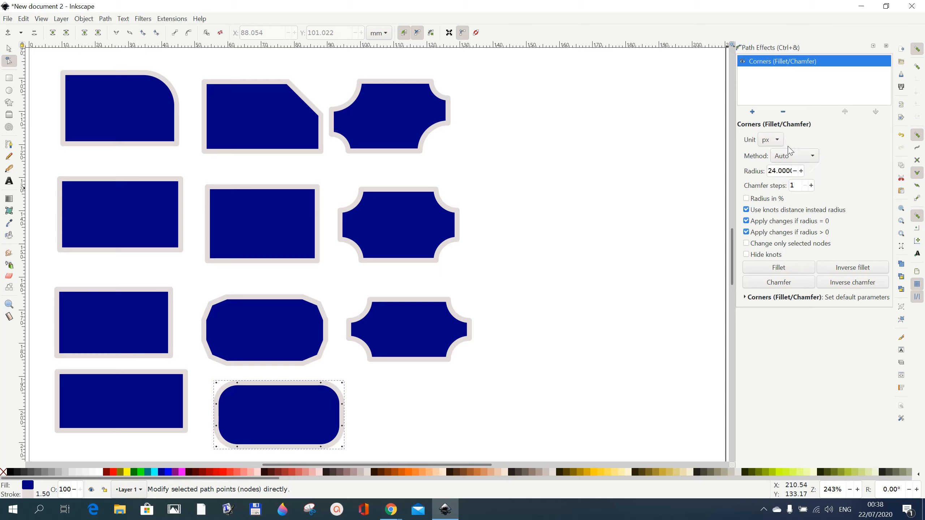
click(816, 159)
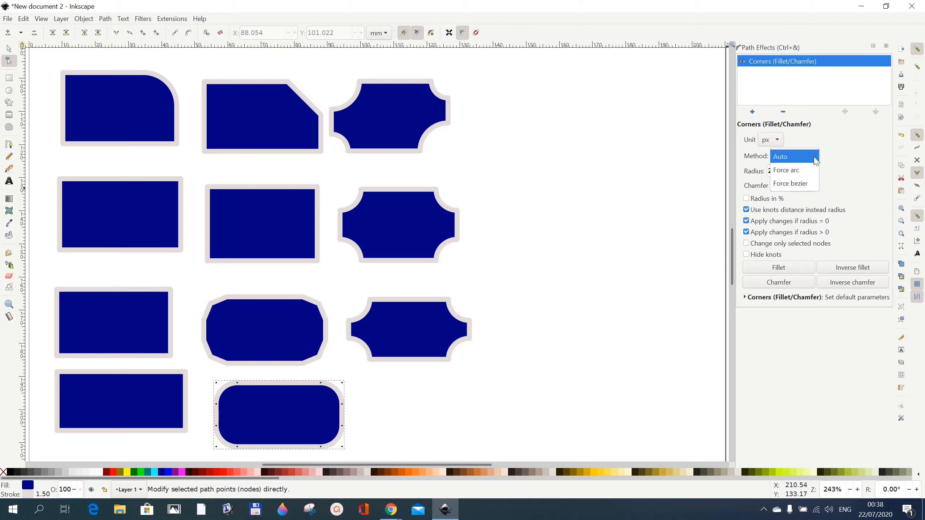
click(797, 184)
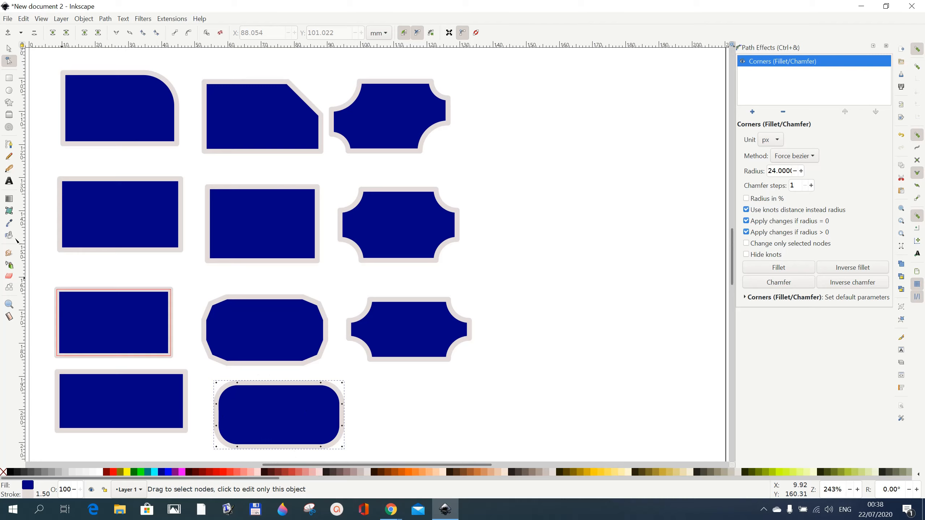
Draw an open two-segment BSpline path with the Pen tool in the empty area beside the rectangles
click(10, 145)
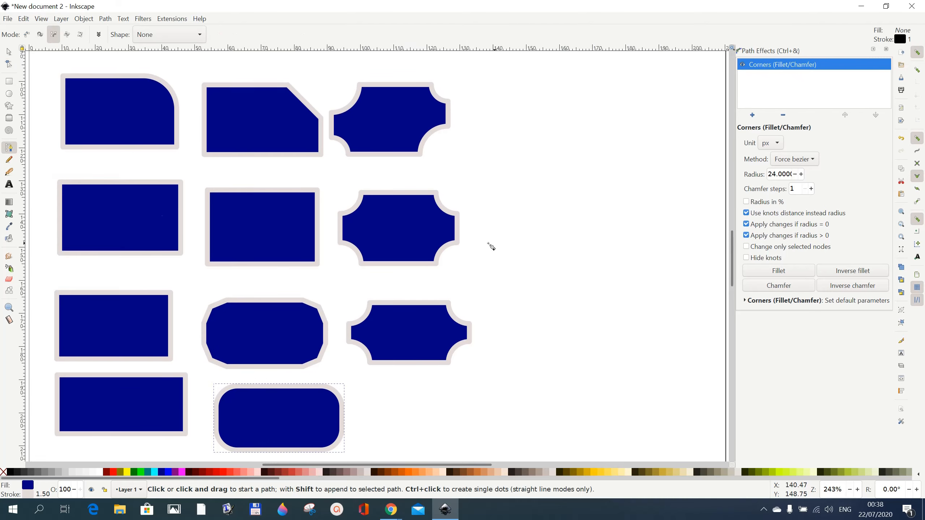
click(504, 225)
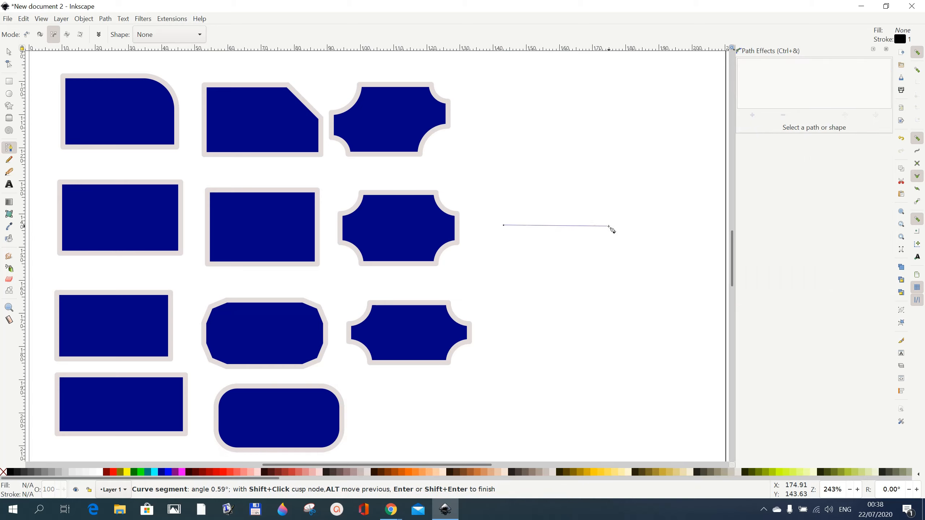
click(615, 226)
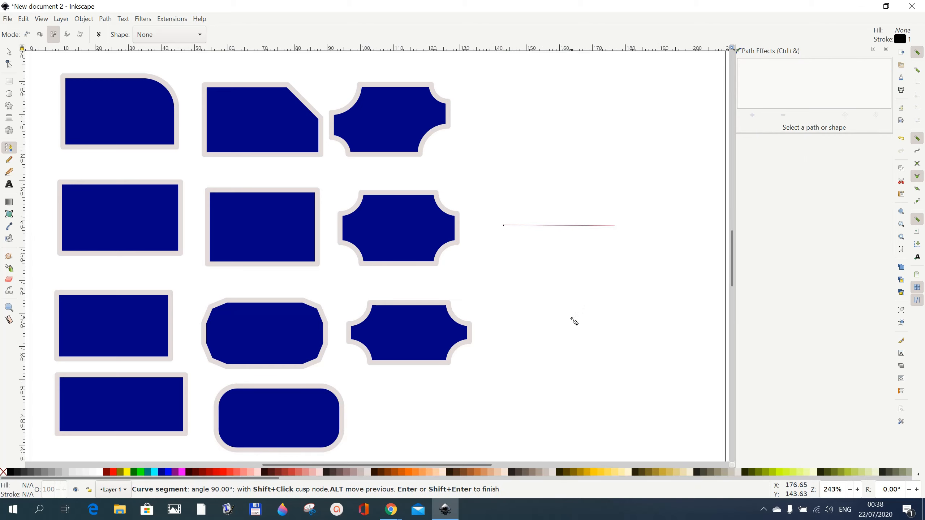
double_click(571, 319)
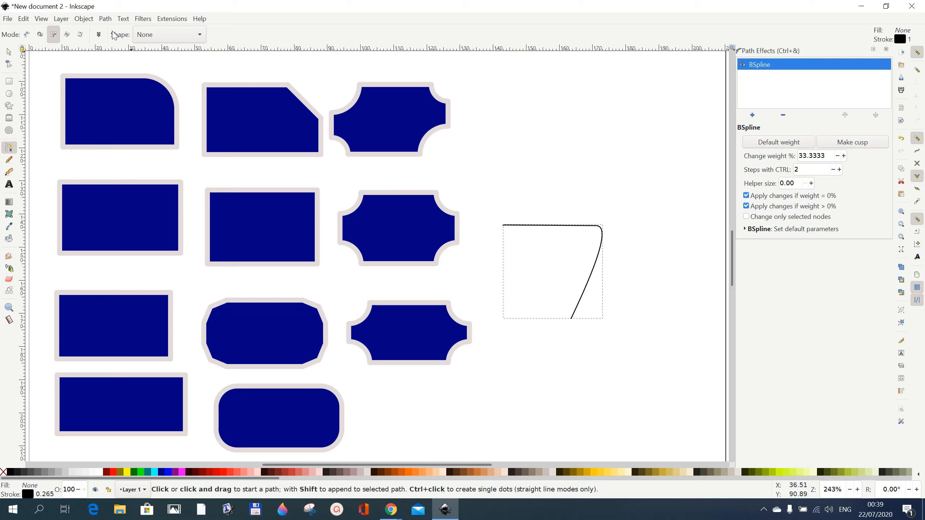
Add the Corners (Fillet/Chamfer) path effect to the new path in addition to its BSpline effect
click(105, 19)
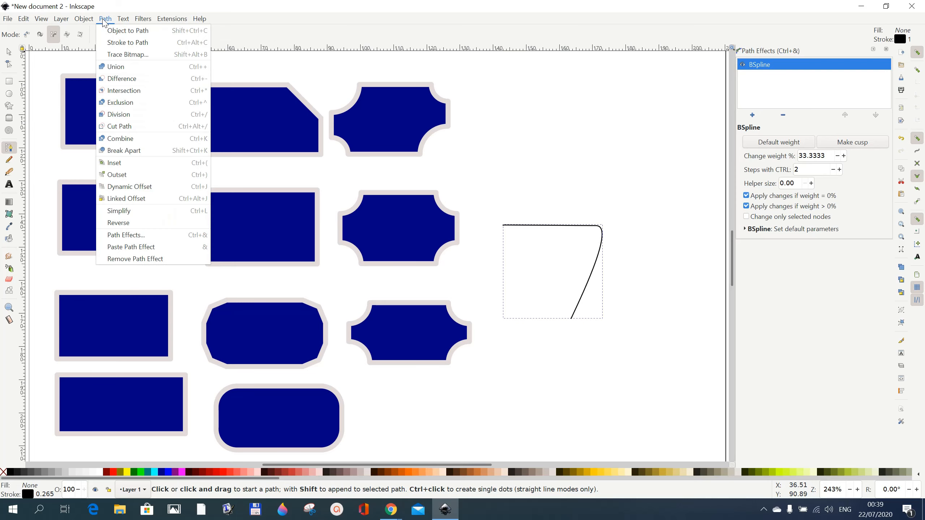
click(126, 236)
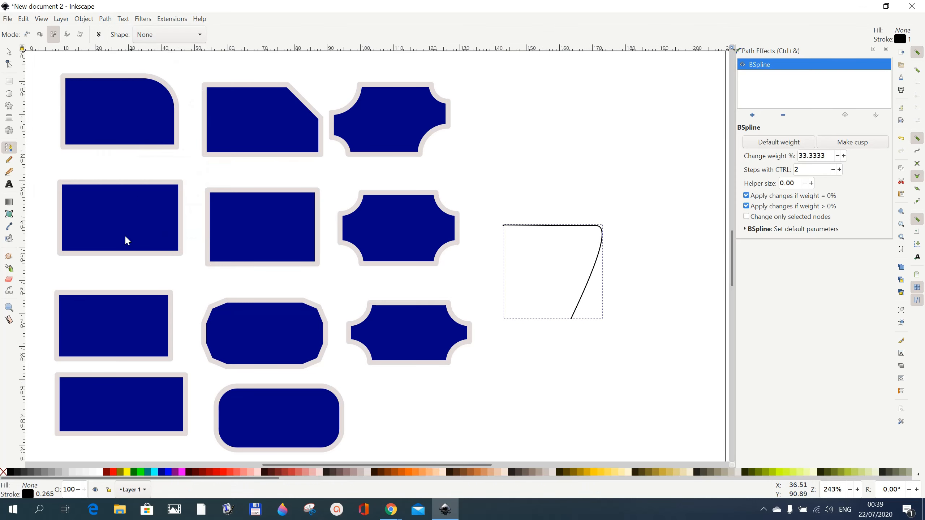
click(753, 116)
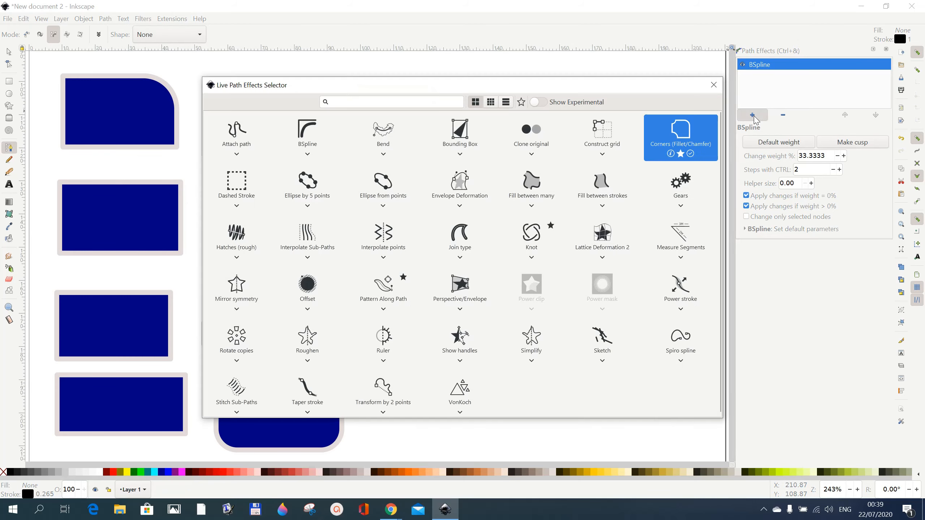
mouse_move(667, 153)
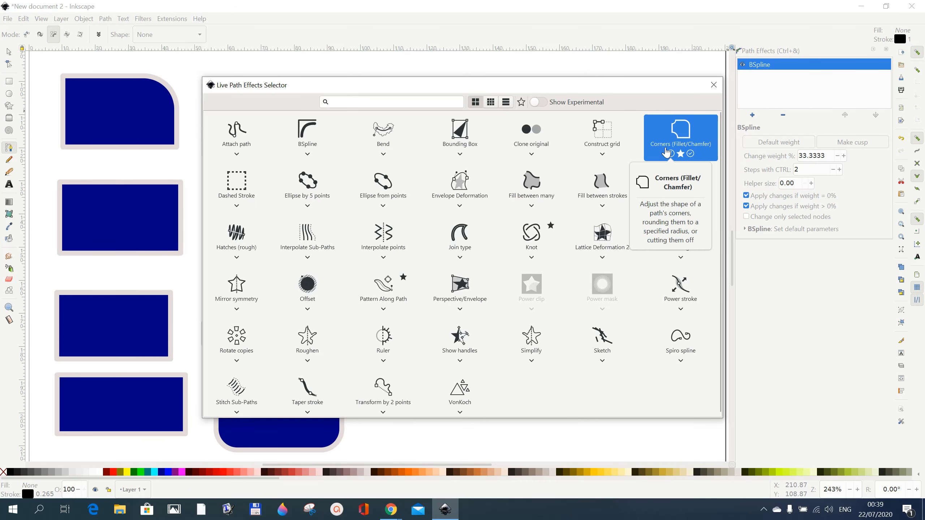
click(666, 148)
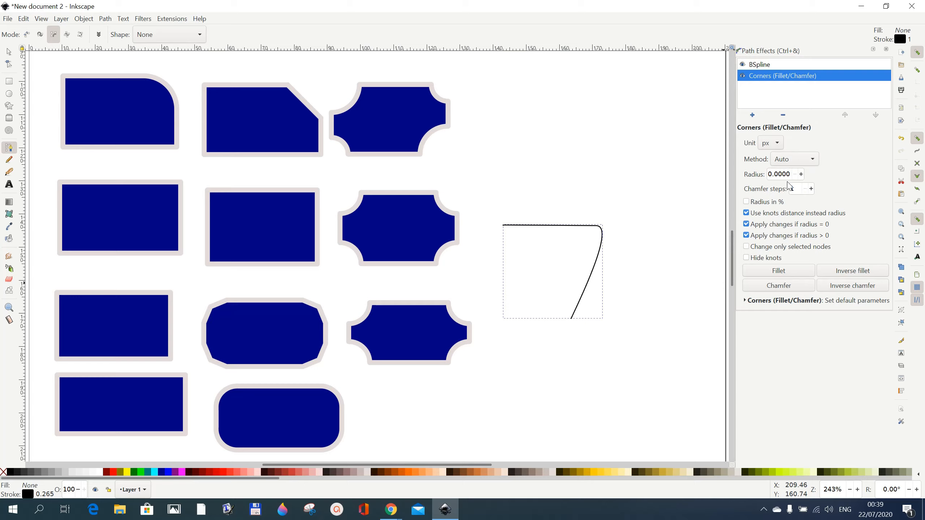
Set the open path's corner radius to 39 px and its corner method to Force arc
click(802, 177)
click(802, 177)
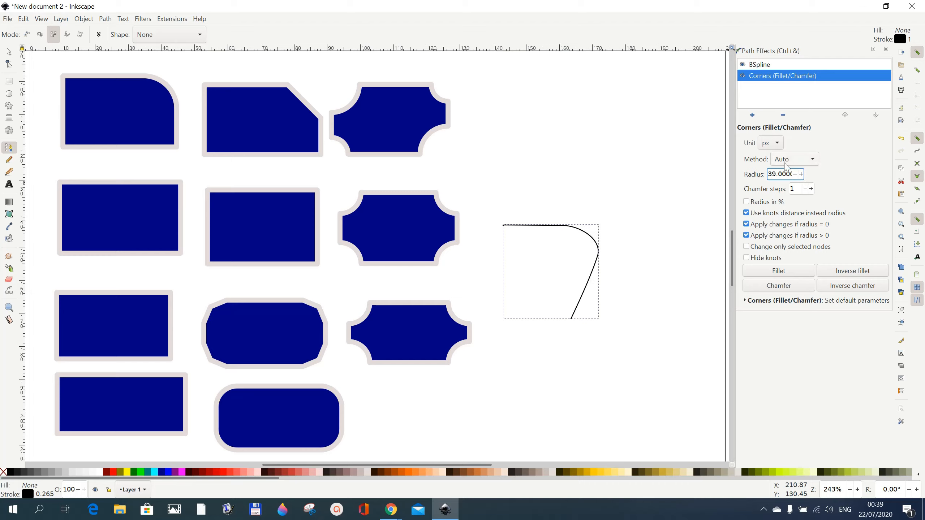
click(814, 160)
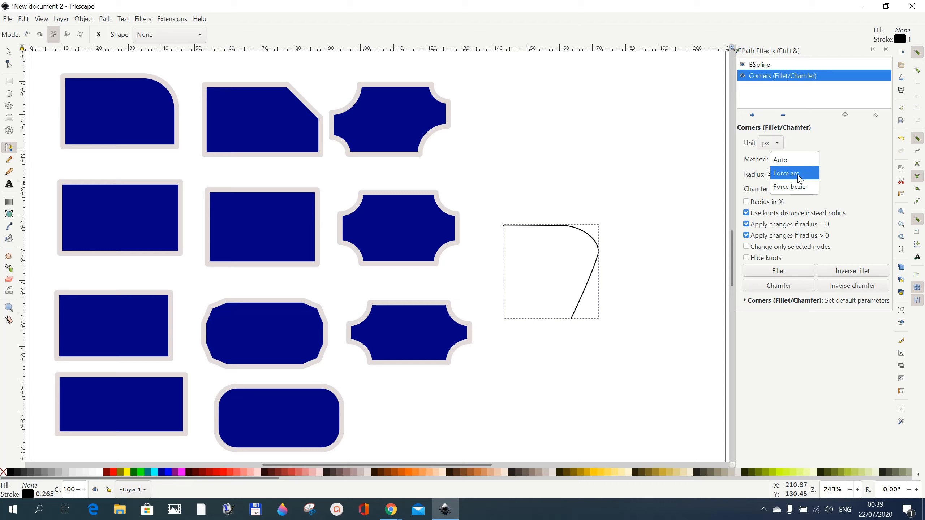
click(800, 175)
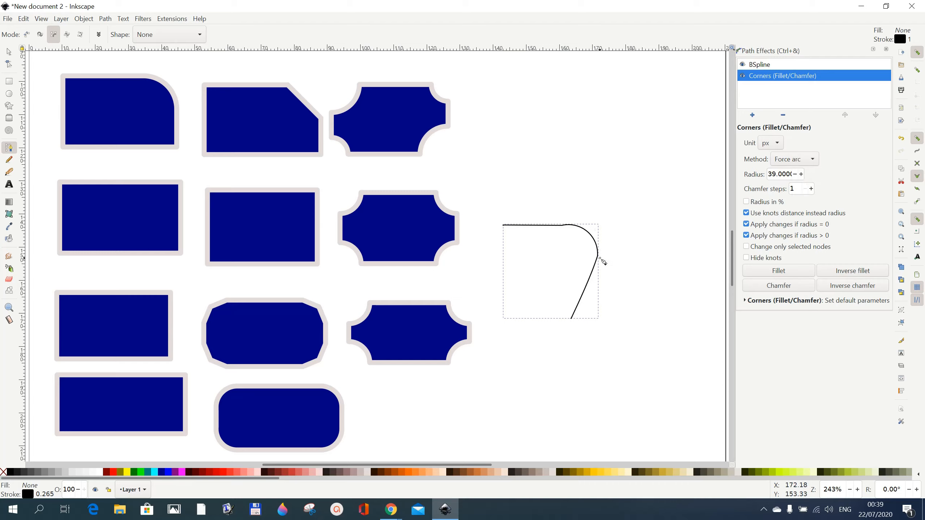
Switch the open BSpline path's corner method to Force bezier
click(813, 163)
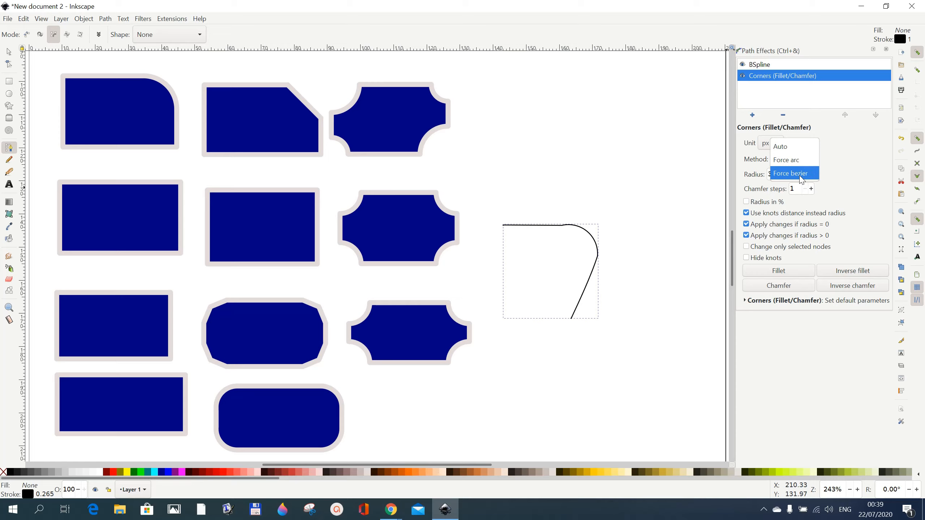
click(802, 177)
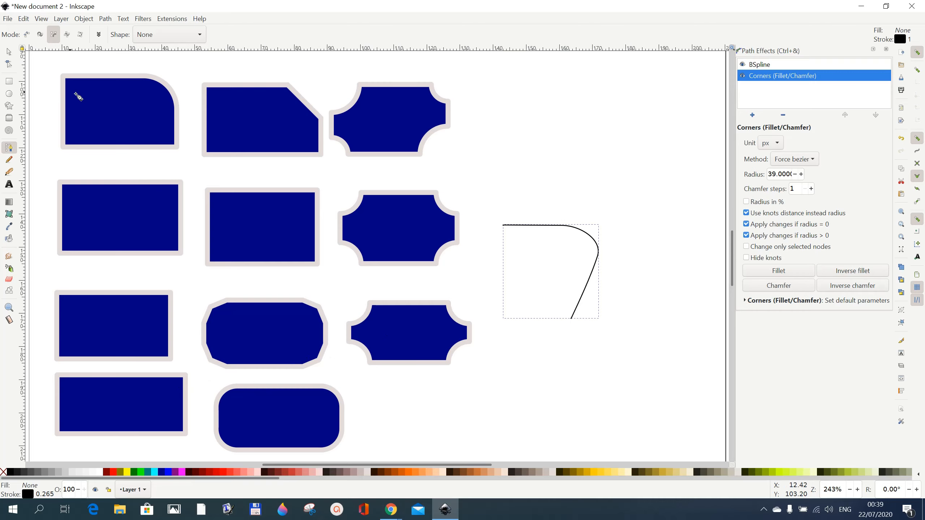
Add the Corners (Fillet/Chamfer) path effect to the second row's middle rectangle and restrict its changes to selected nodes only
click(7, 54)
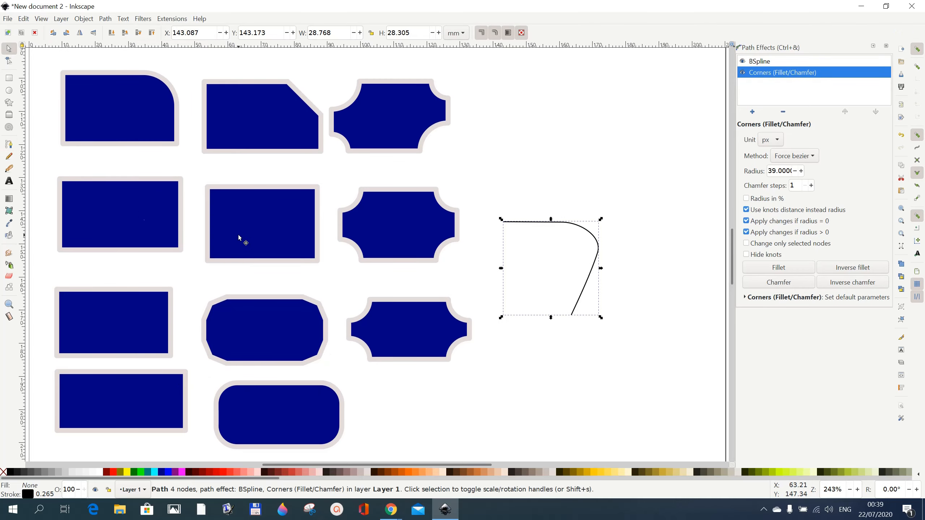
click(262, 239)
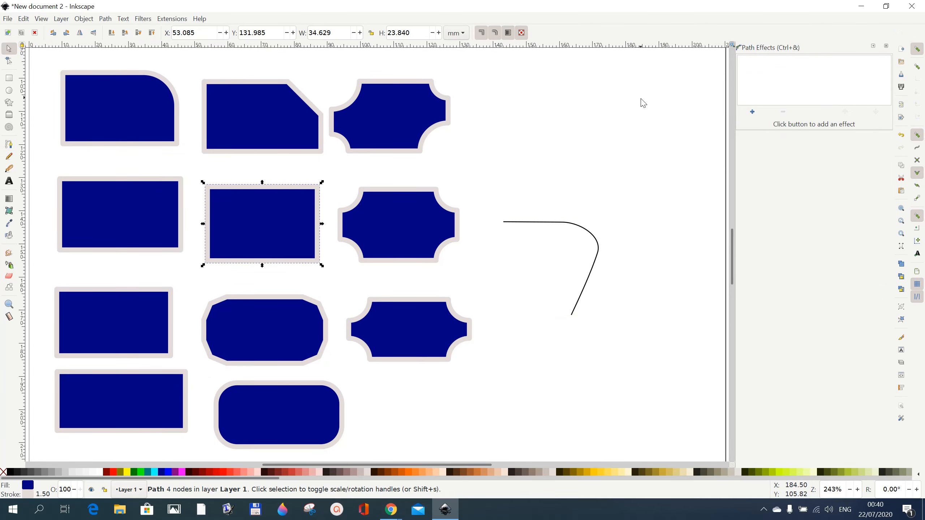
click(752, 111)
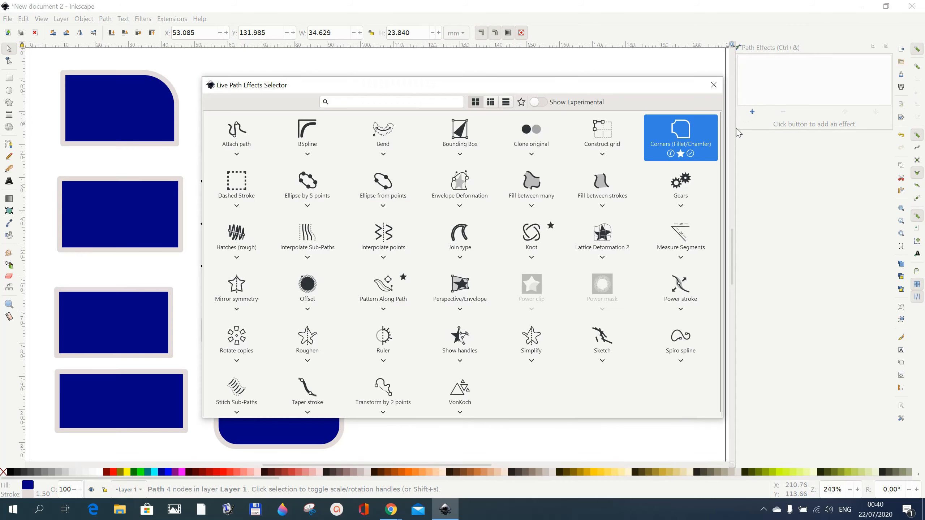
click(685, 147)
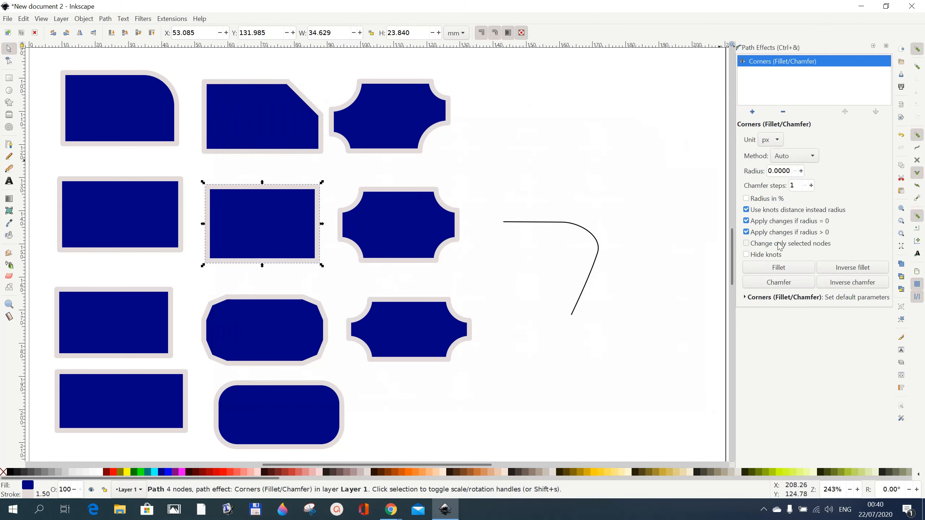
click(747, 244)
Apply an inverse chamfer with a 28 px radius to only the two right-hand corner nodes of the second row's middle rectangle
click(10, 61)
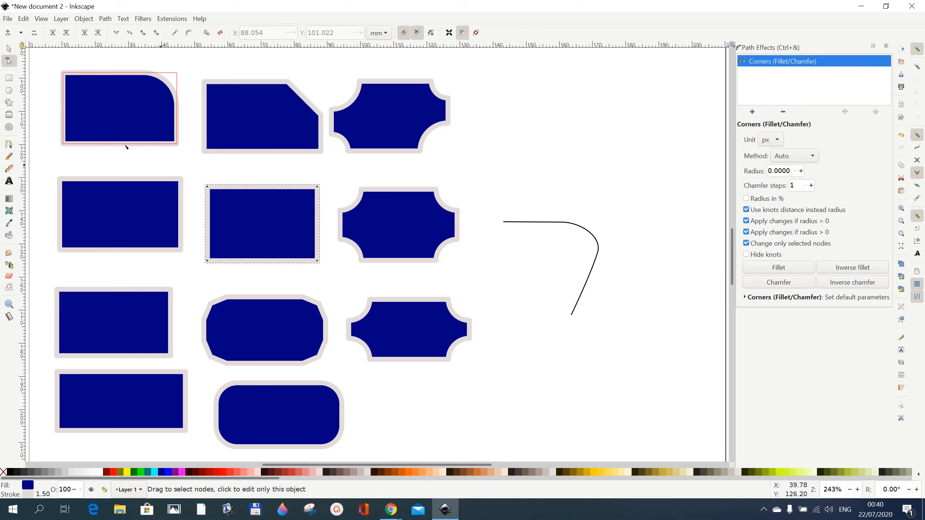
drag(306, 175, 338, 289)
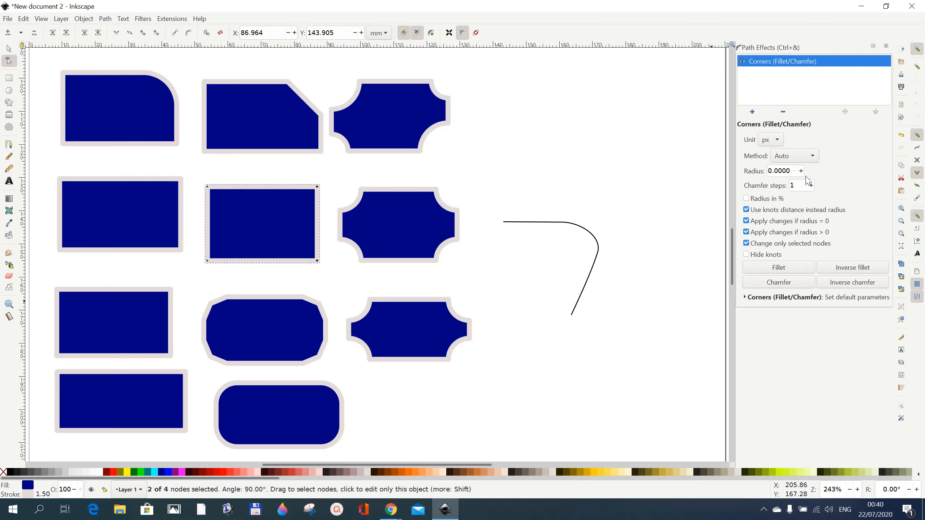
click(847, 287)
click(800, 171)
click(800, 170)
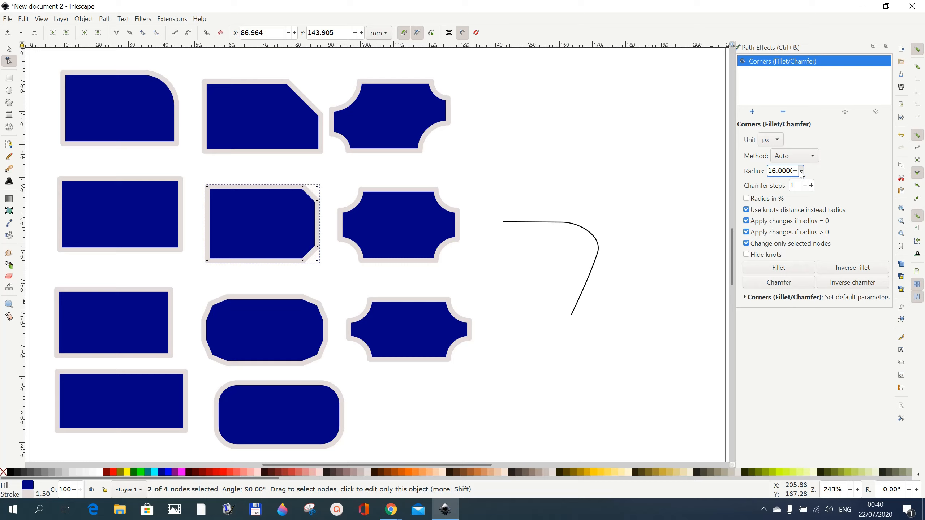
click(800, 170)
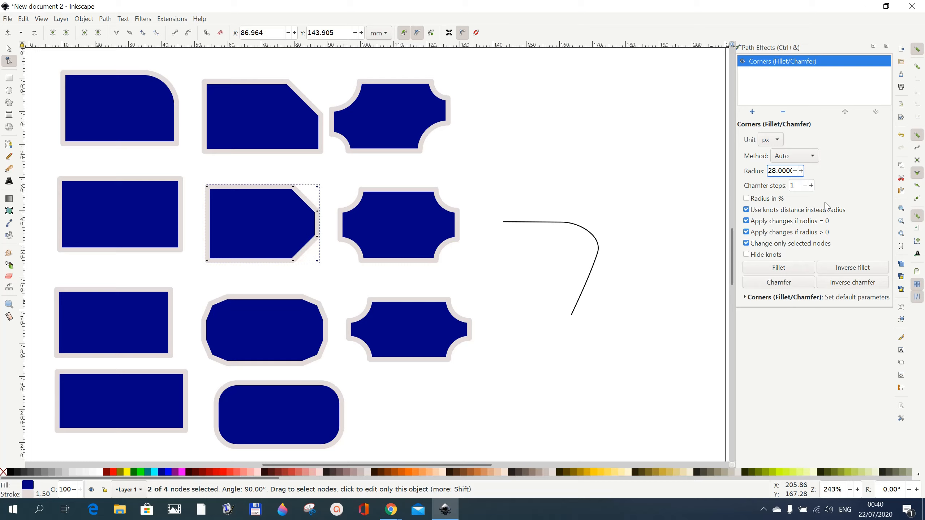
Set the chamfer steps to 2 and switch the two selected corners to Chamfer and back to Inverse chamfer
click(811, 186)
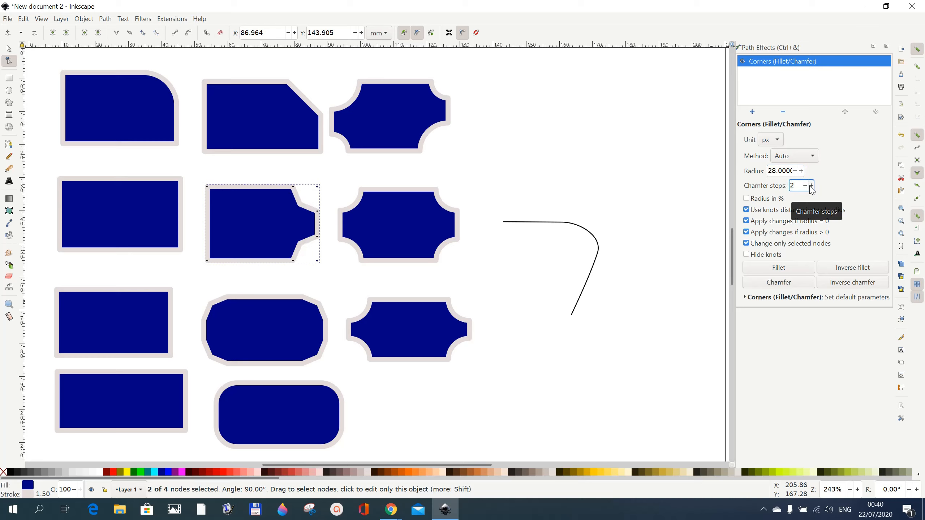
click(796, 287)
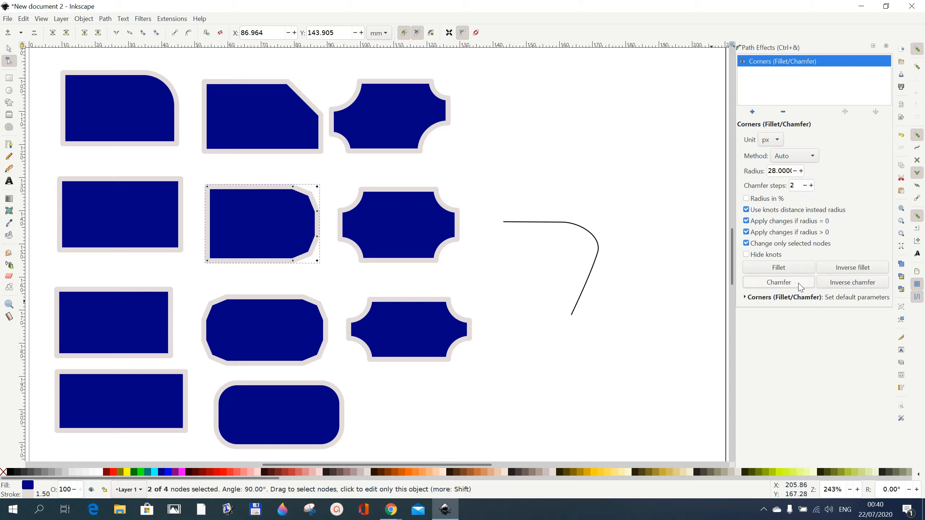
click(846, 288)
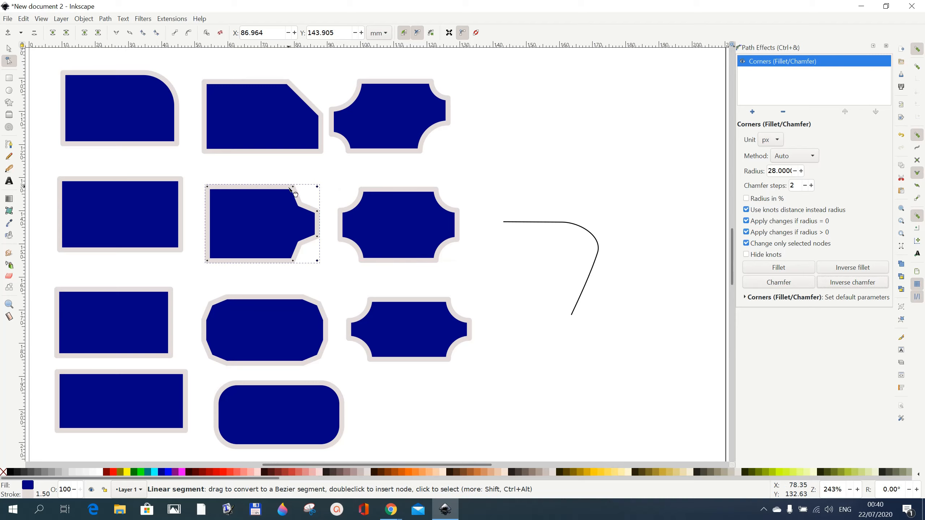
Hide the corner effect's knots on the rectangle and show them again
click(747, 255)
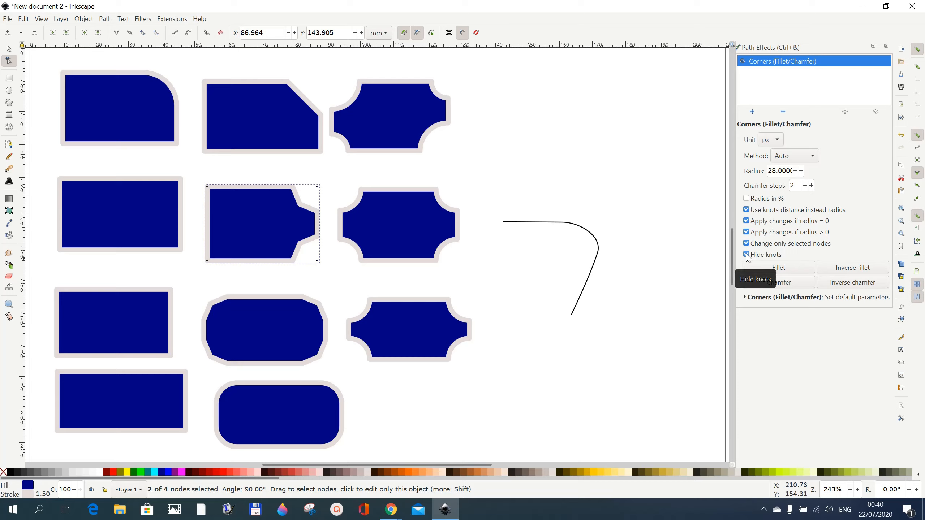
click(747, 255)
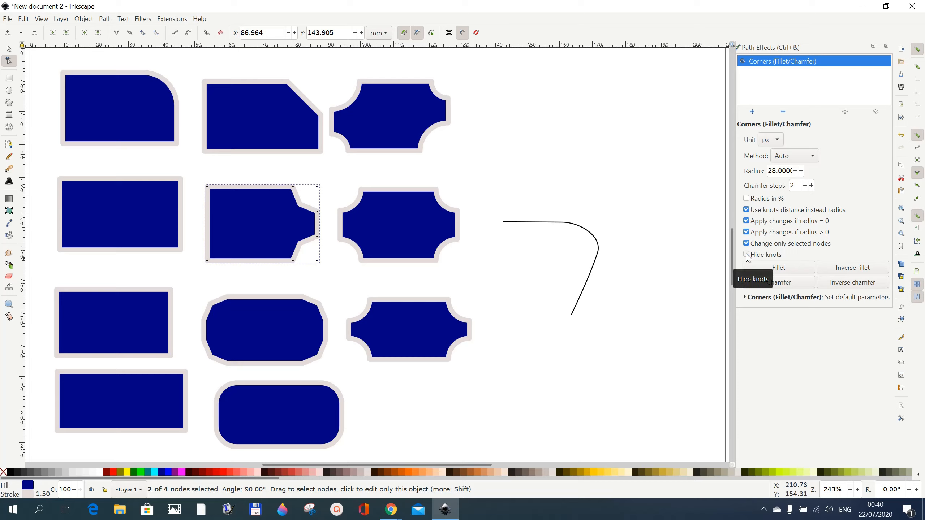